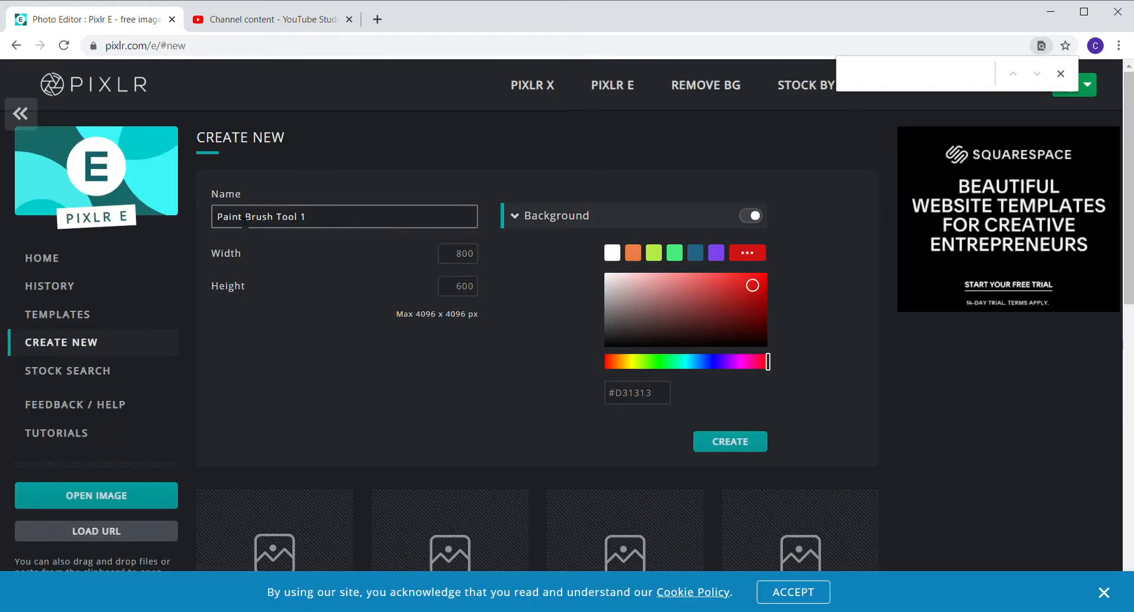
Step: Create a blank 800 x 600 image named "Pen Tool 1" with the background turned off
double_click(226, 218)
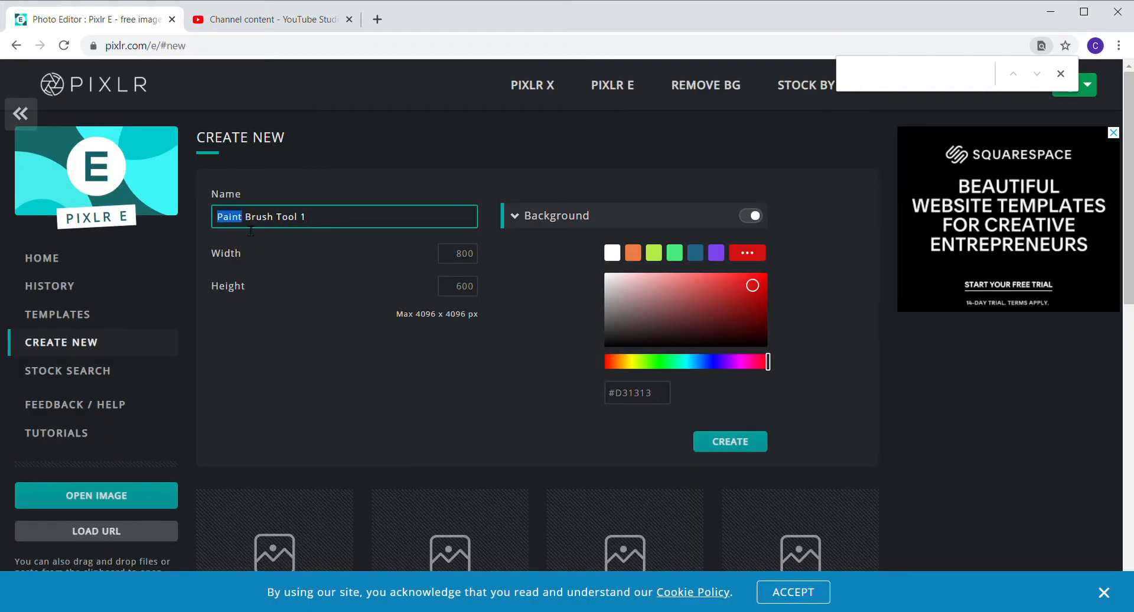
drag(251, 231, 280, 229)
text(Pen)
click(753, 216)
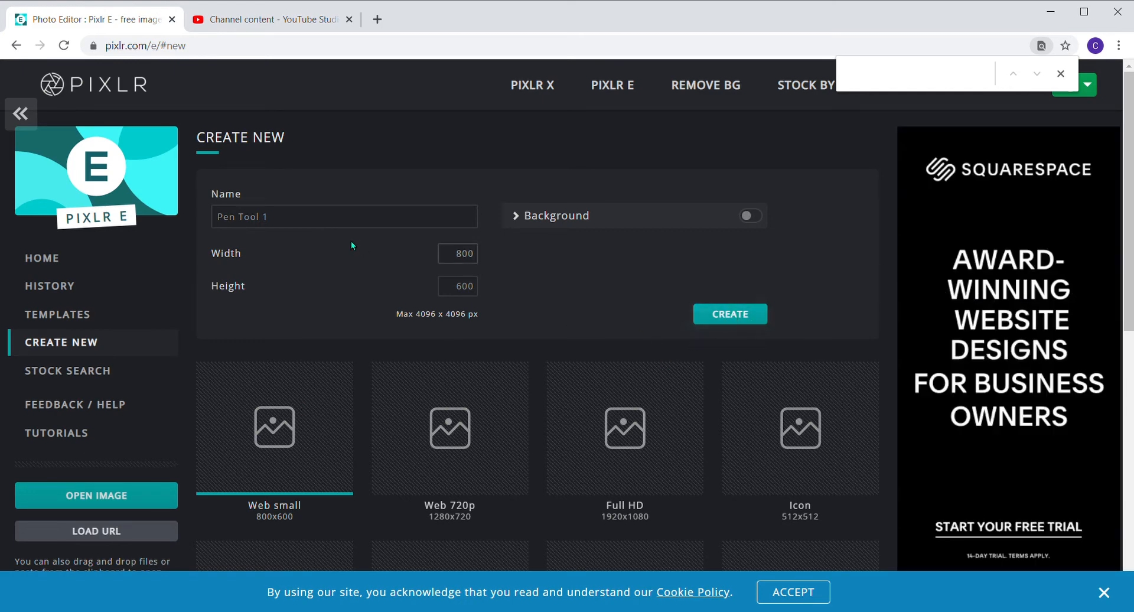
click(285, 223)
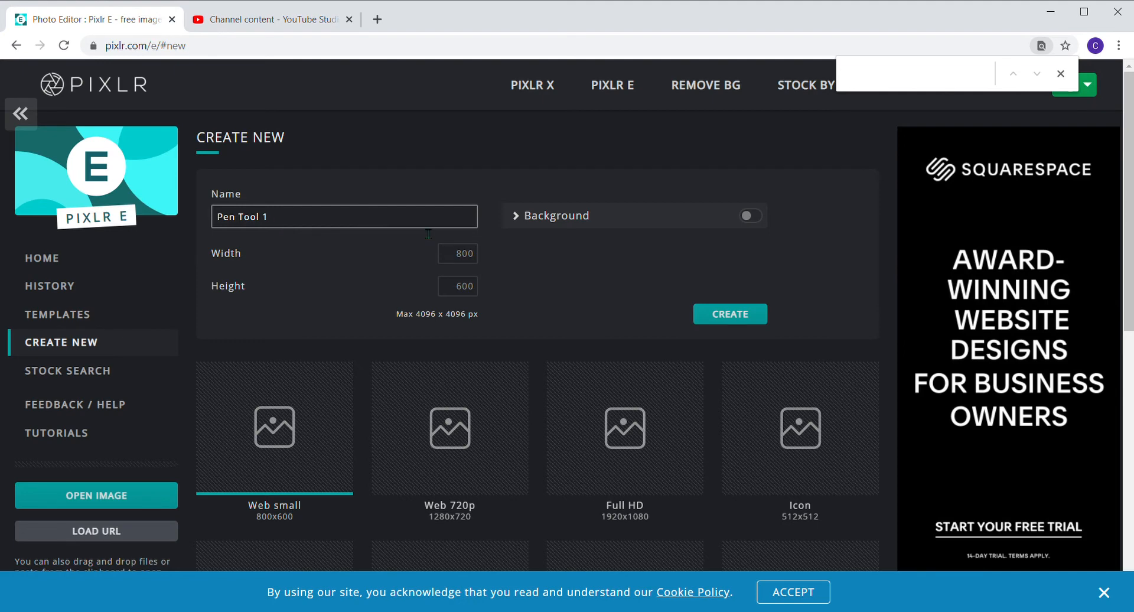
click(730, 314)
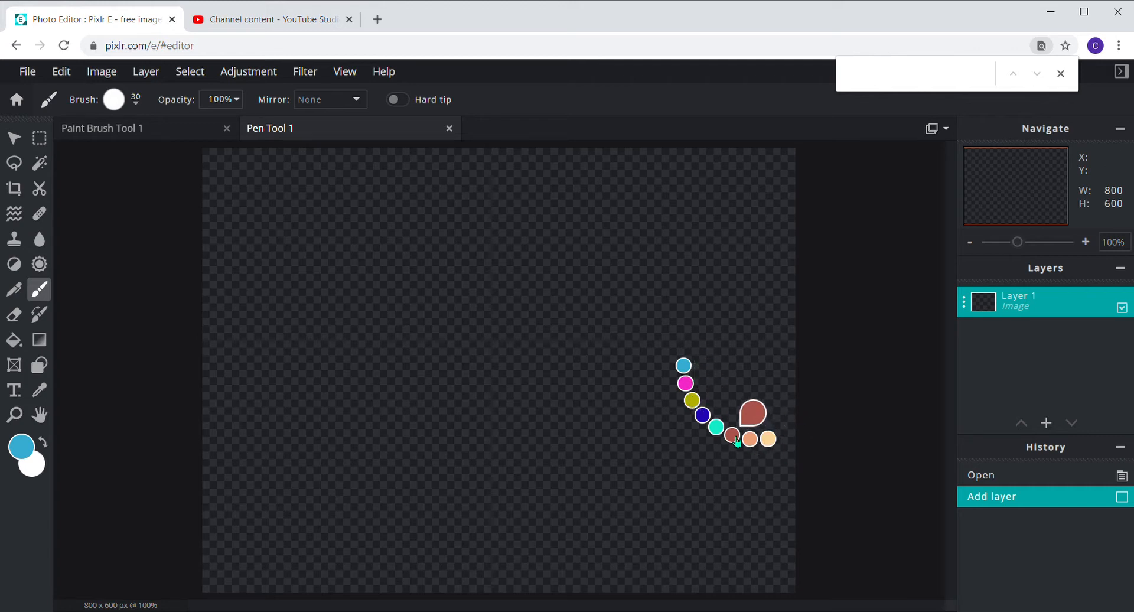
Step: Try several swatches from the on-canvas quick palette, setting dark blue as the background colour and olive yellow as the foreground colour
alt+click(690, 387)
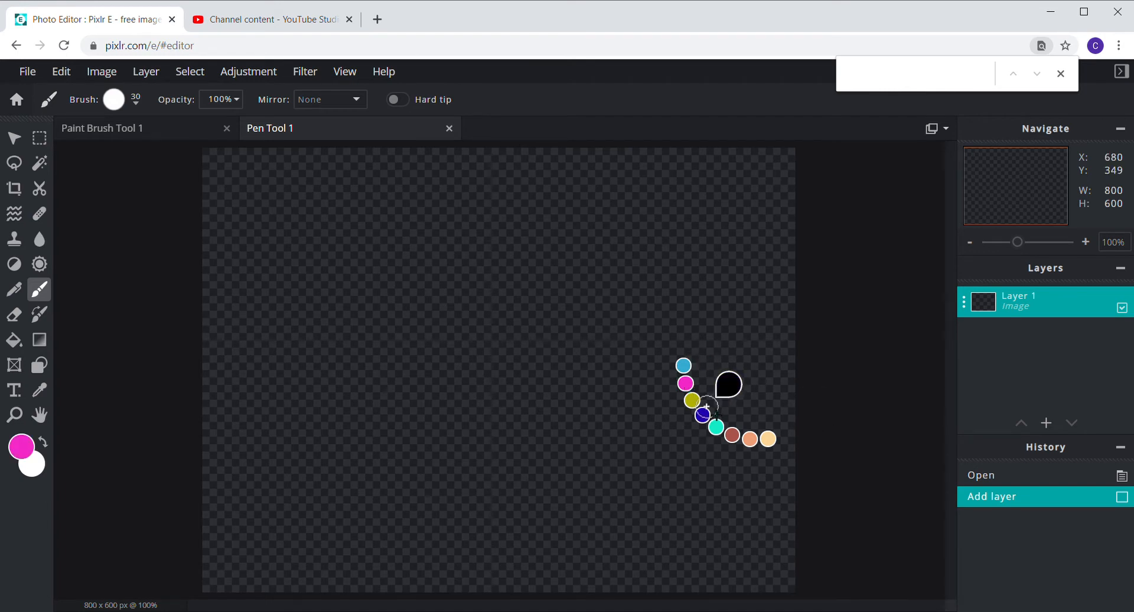
alt+click(718, 386)
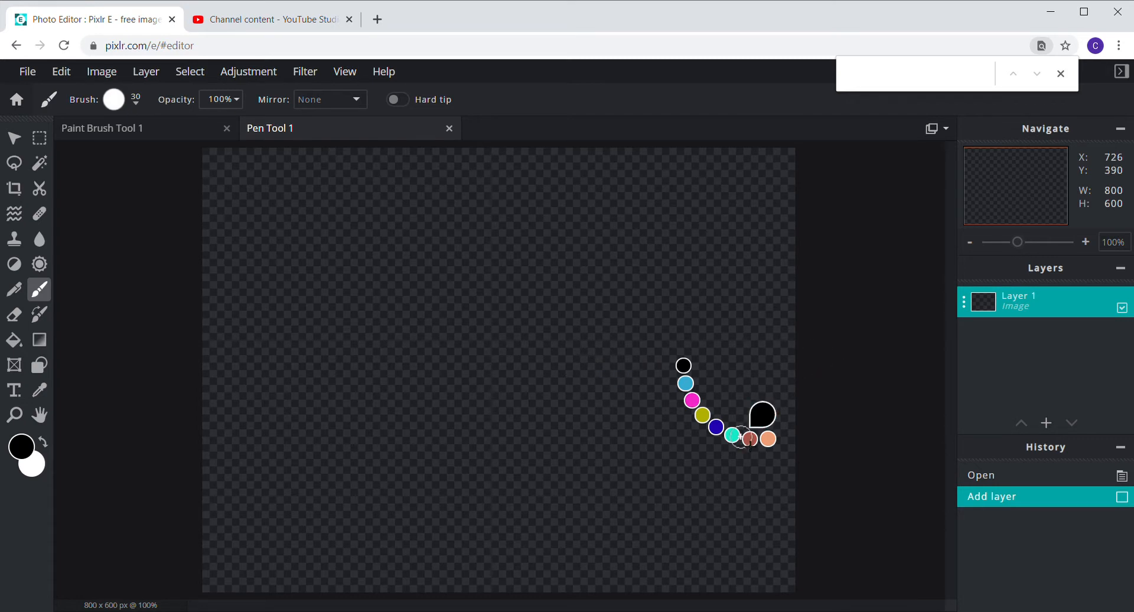
alt+click(720, 431)
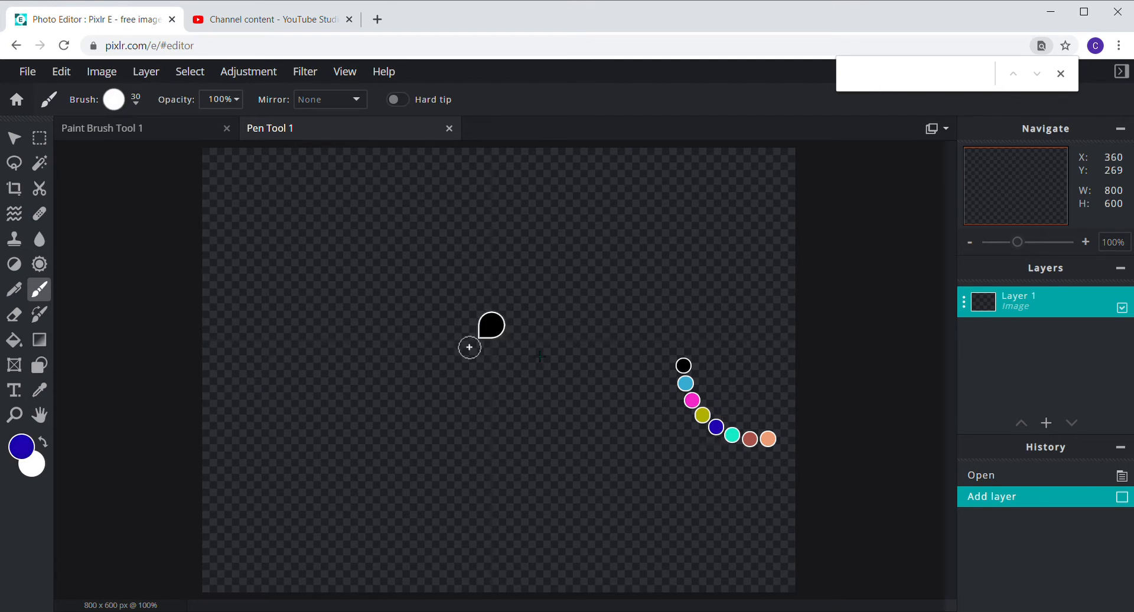
click(43, 442)
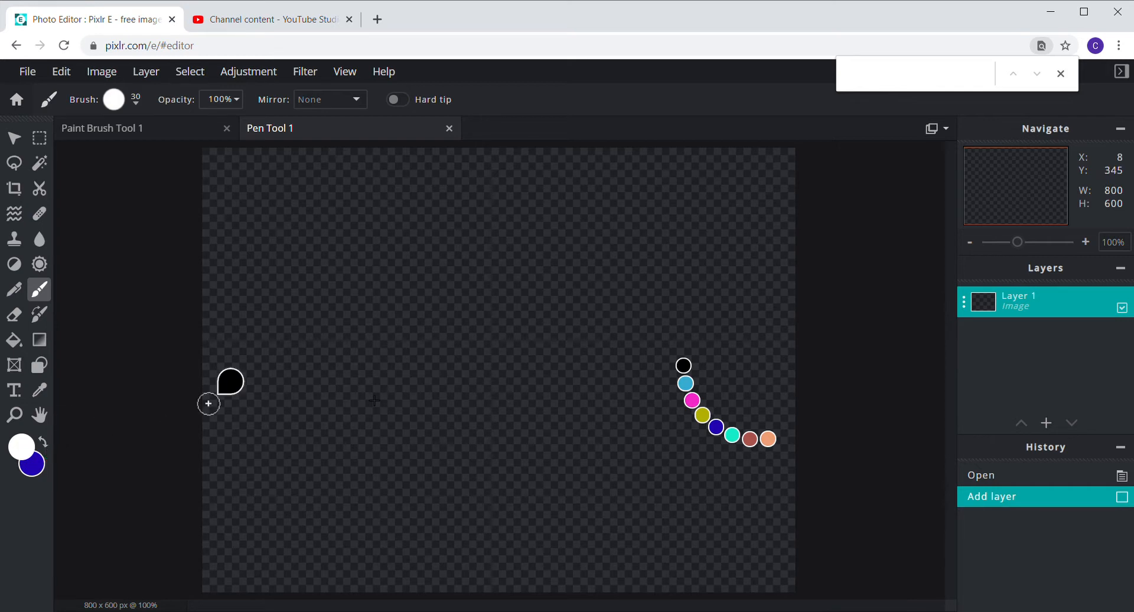
alt+click(716, 427)
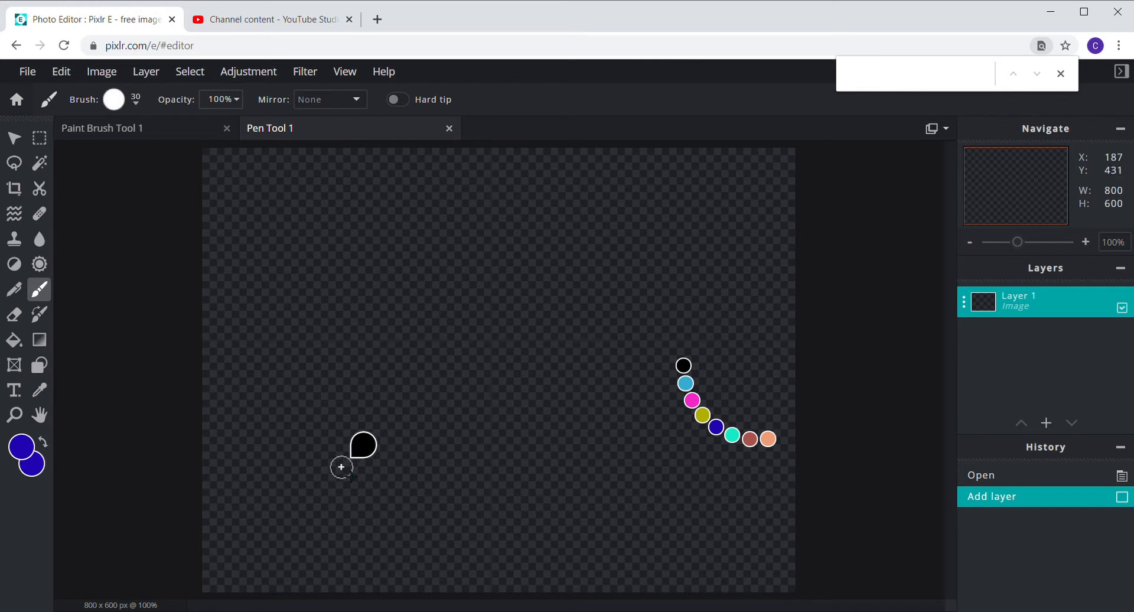
click(708, 420)
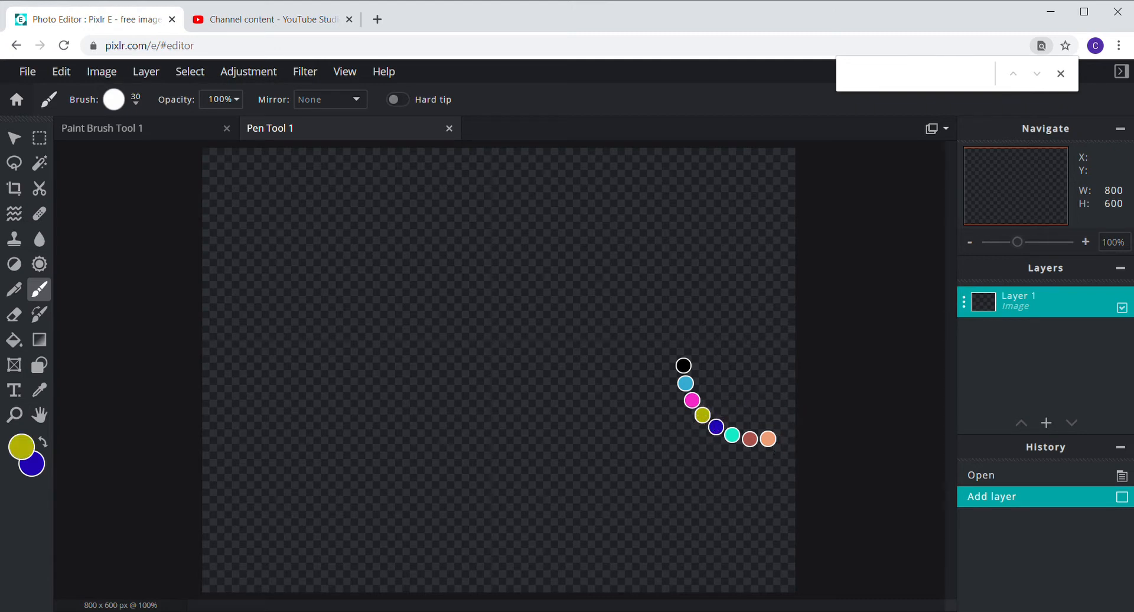
Step: Set the foreground colour to green #28EB97 and switch to the Pen tool
click(23, 449)
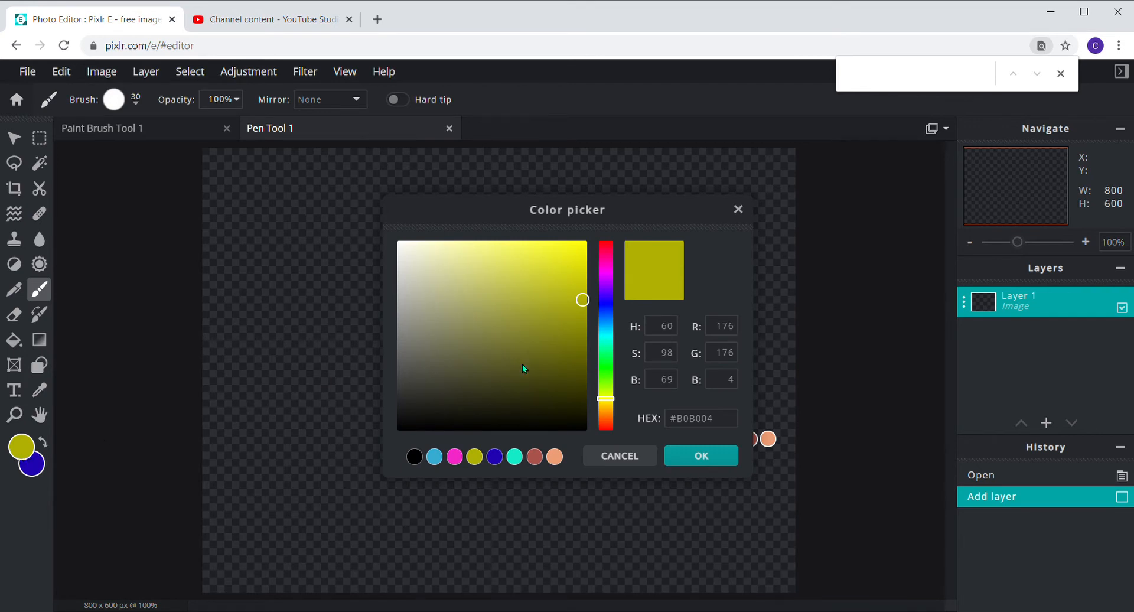
mouse_move(606, 305)
mouse_down()
mouse_move(609, 363)
mouse_move(609, 337)
mouse_move(615, 355)
mouse_up()
click(555, 258)
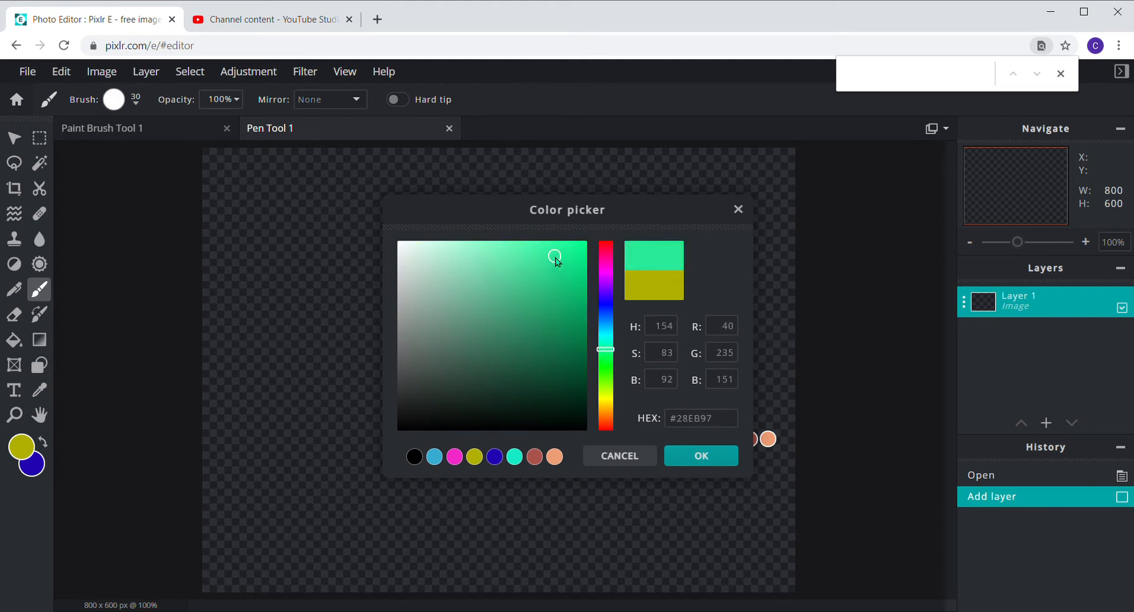
click(716, 463)
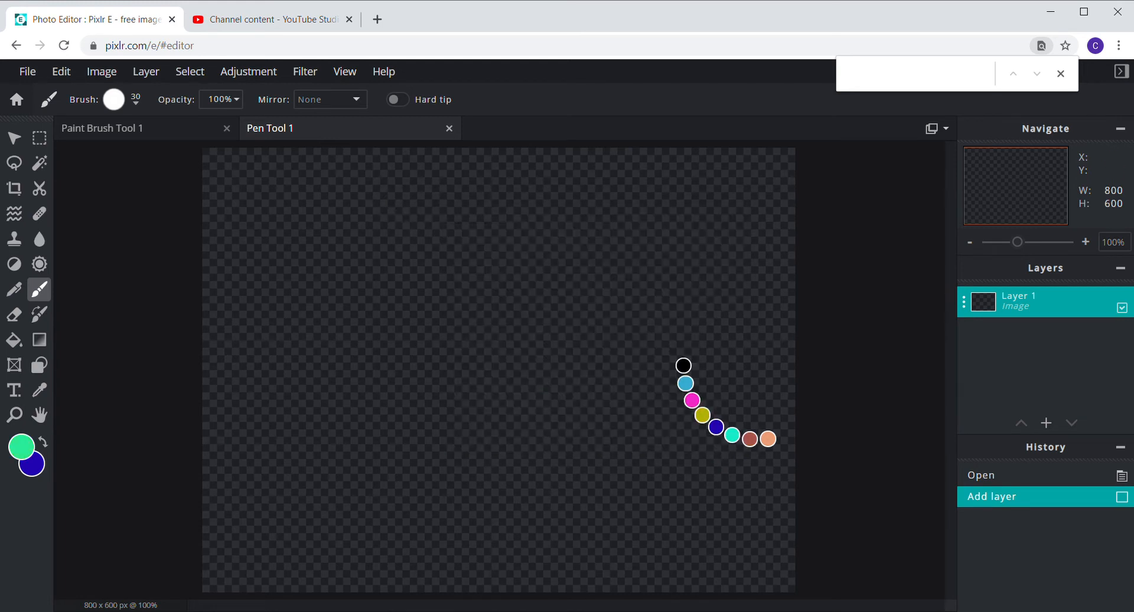
click(23, 297)
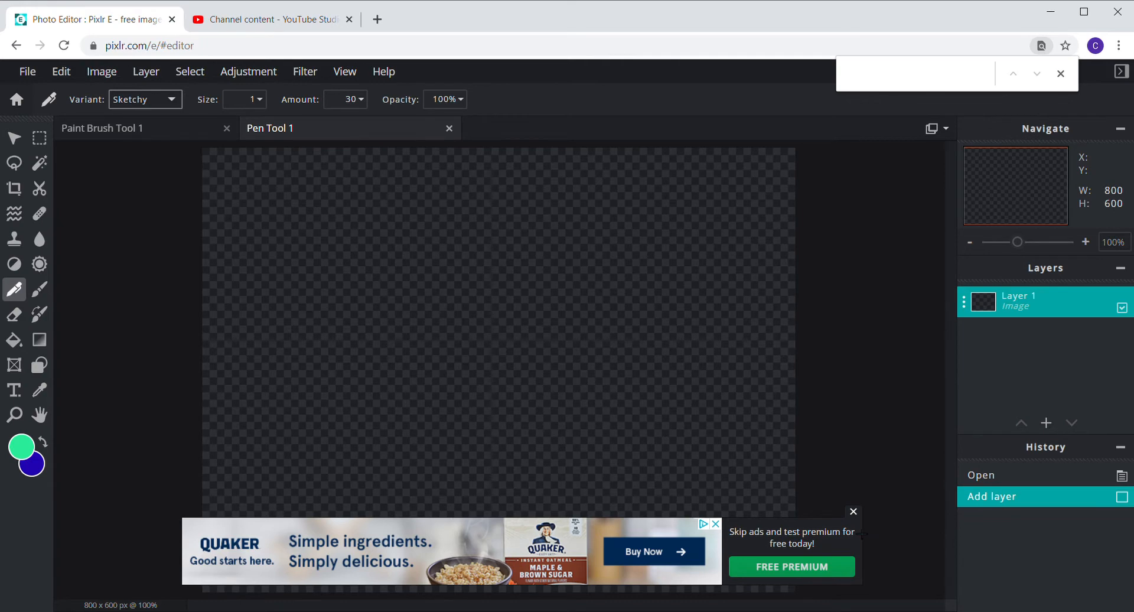
click(853, 512)
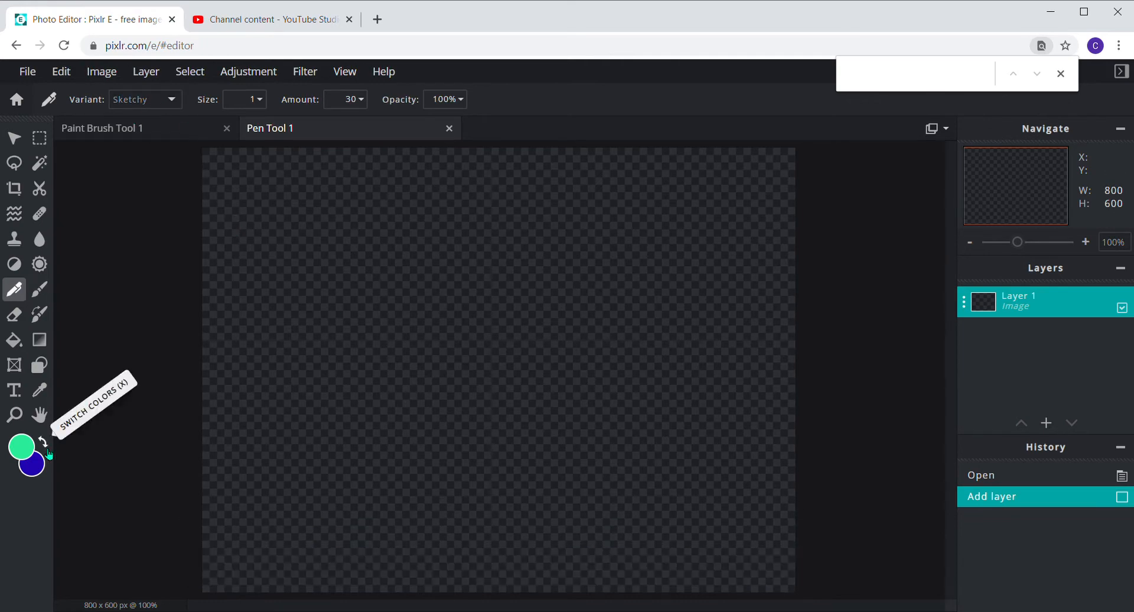
Step: Scribble a freehand test drawing across the middle of the canvas with the Sketchy pen and undo it
mouse_move(482, 393)
mouse_down()
mouse_move(527, 426)
mouse_move(431, 439)
mouse_move(577, 484)
mouse_move(547, 386)
mouse_move(635, 445)
mouse_move(531, 280)
mouse_move(646, 347)
mouse_move(686, 392)
mouse_move(602, 262)
mouse_move(665, 348)
mouse_move(692, 268)
mouse_move(698, 298)
mouse_move(469, 325)
mouse_move(588, 351)
mouse_move(545, 345)
mouse_move(538, 319)
mouse_move(506, 305)
mouse_move(486, 315)
mouse_move(523, 302)
mouse_move(515, 279)
mouse_move(477, 312)
mouse_up()
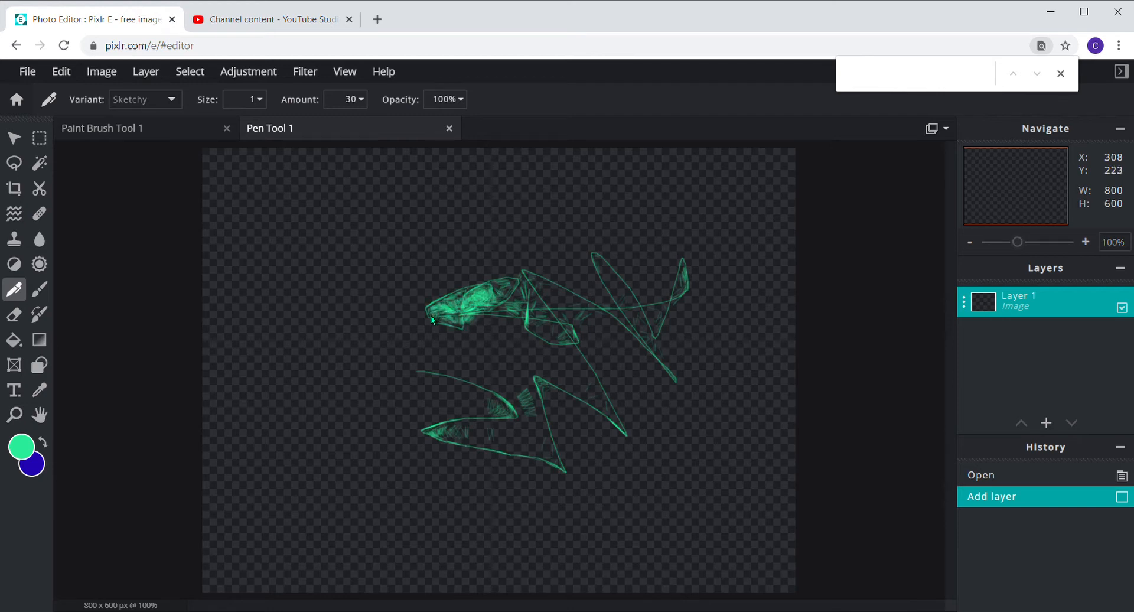
mouse_move(427, 337)
mouse_down()
mouse_move(546, 358)
mouse_move(510, 313)
mouse_move(493, 325)
mouse_move(579, 339)
mouse_move(569, 280)
mouse_move(540, 295)
mouse_move(575, 318)
mouse_move(511, 320)
mouse_up()
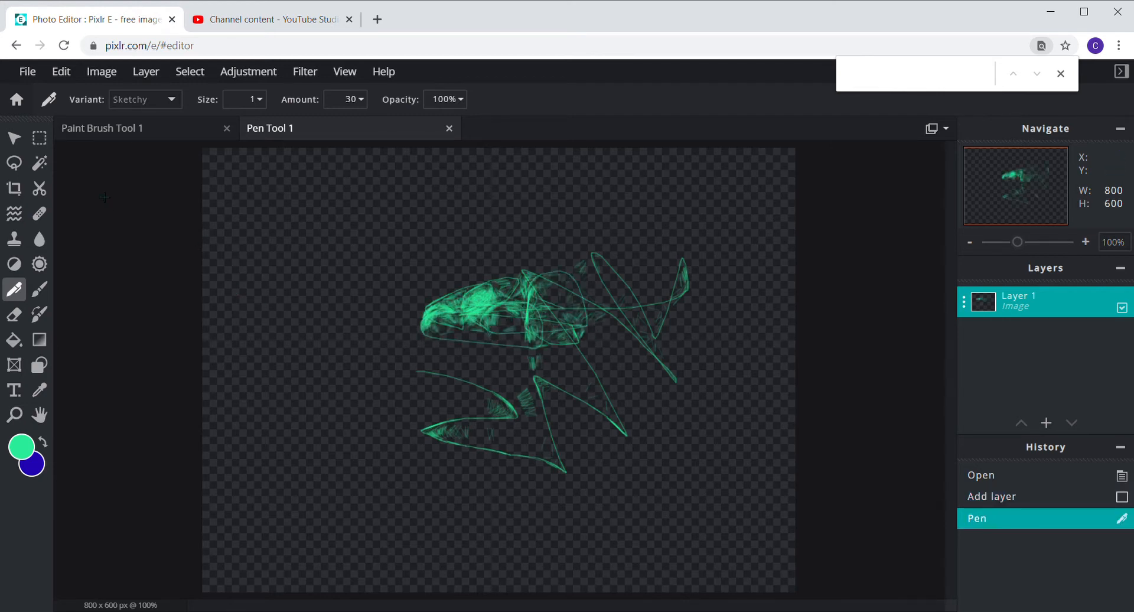
click(68, 81)
click(66, 93)
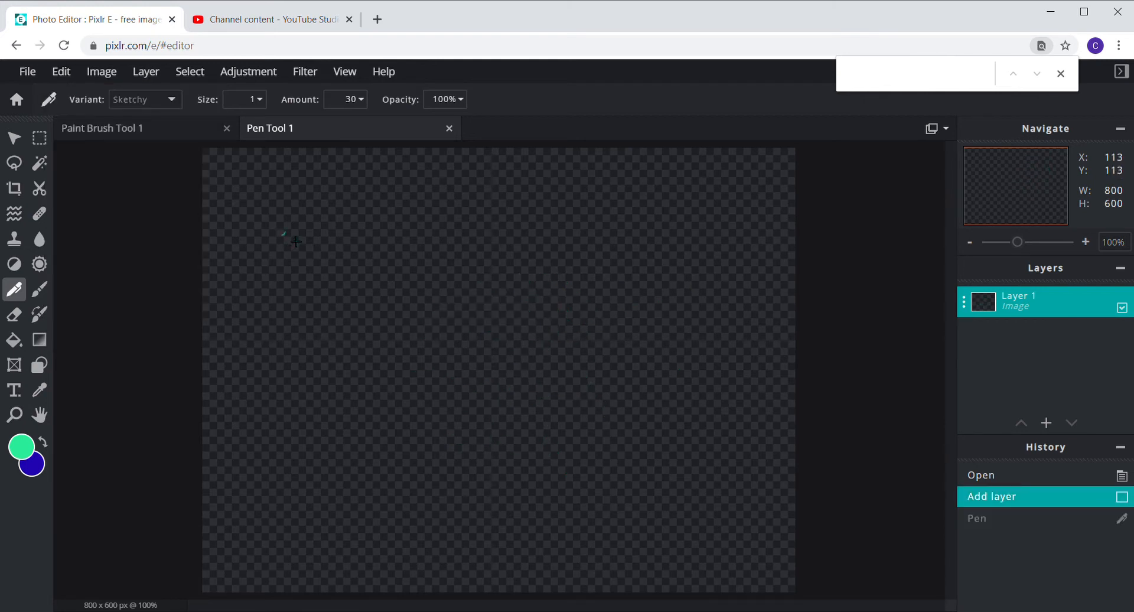
Step: Draw a green Sketchy-pen spiral from the canvas's upper-left area, widening the loops out to the canvas edges
mouse_move(296, 241)
mouse_down()
mouse_move(286, 233)
mouse_move(284, 248)
mouse_move(287, 230)
mouse_move(270, 247)
mouse_move(289, 254)
mouse_move(303, 239)
mouse_move(292, 222)
mouse_move(260, 233)
mouse_move(281, 274)
mouse_move(310, 254)
mouse_move(311, 224)
mouse_move(289, 208)
mouse_move(255, 242)
mouse_move(252, 279)
mouse_move(281, 304)
mouse_move(324, 277)
mouse_move(349, 234)
mouse_move(301, 198)
mouse_move(207, 224)
mouse_move(208, 304)
mouse_move(271, 322)
mouse_move(352, 291)
mouse_move(358, 215)
mouse_move(313, 161)
mouse_move(119, 174)
mouse_up()
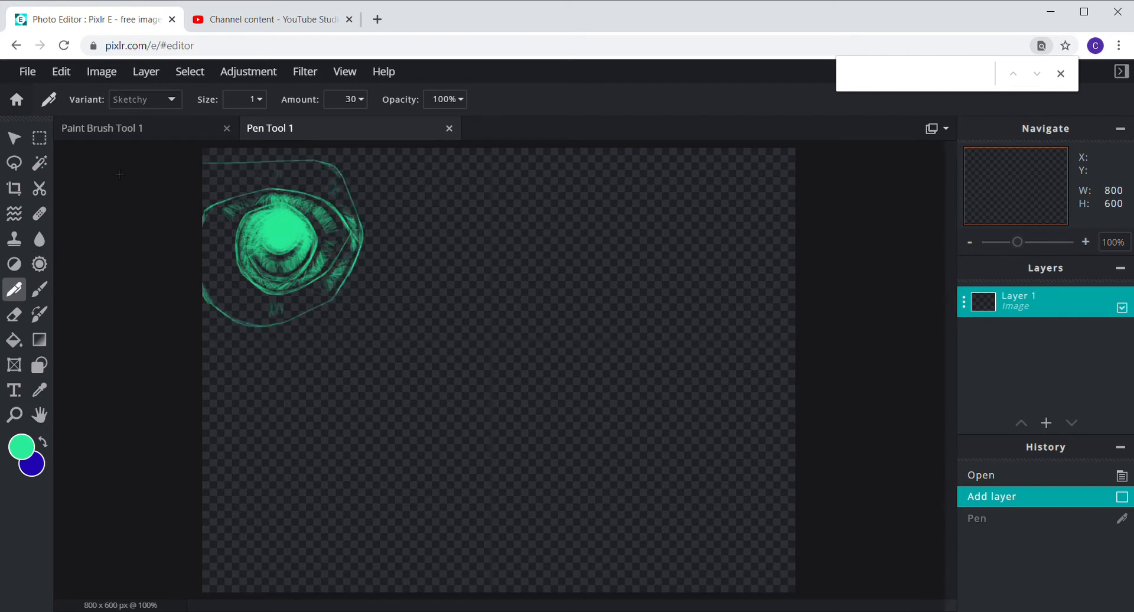
mouse_move(243, 451)
mouse_down()
mouse_move(386, 396)
mouse_move(463, 267)
mouse_move(358, 113)
mouse_move(342, 115)
mouse_move(124, 383)
mouse_up()
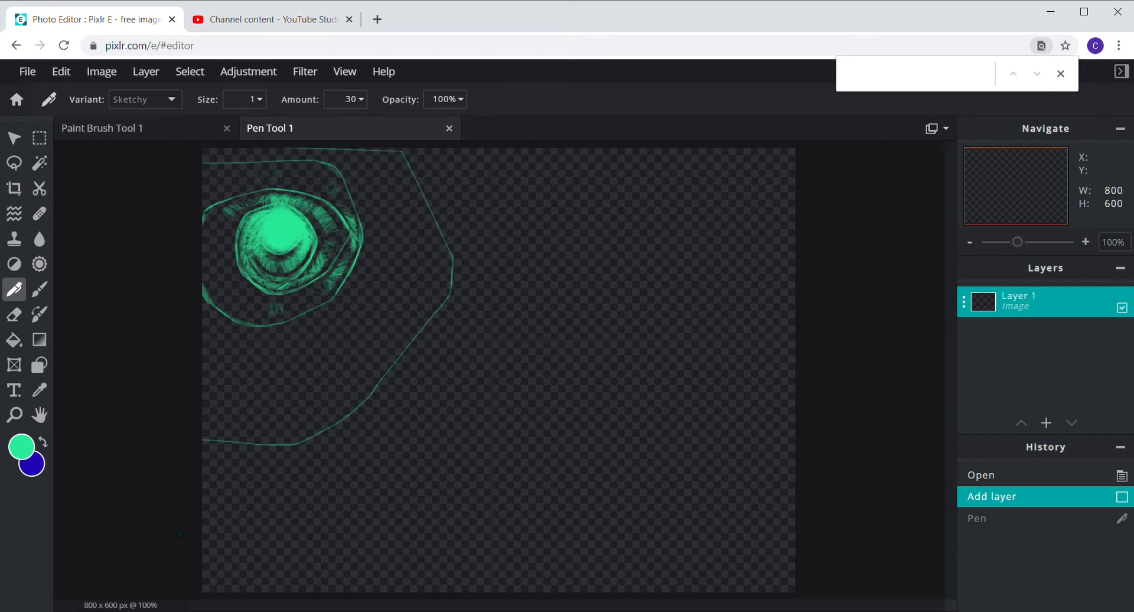
mouse_move(180, 535)
mouse_down()
mouse_move(297, 542)
mouse_move(478, 497)
mouse_move(498, 473)
mouse_move(526, 314)
mouse_move(502, 111)
mouse_move(82, 335)
mouse_up()
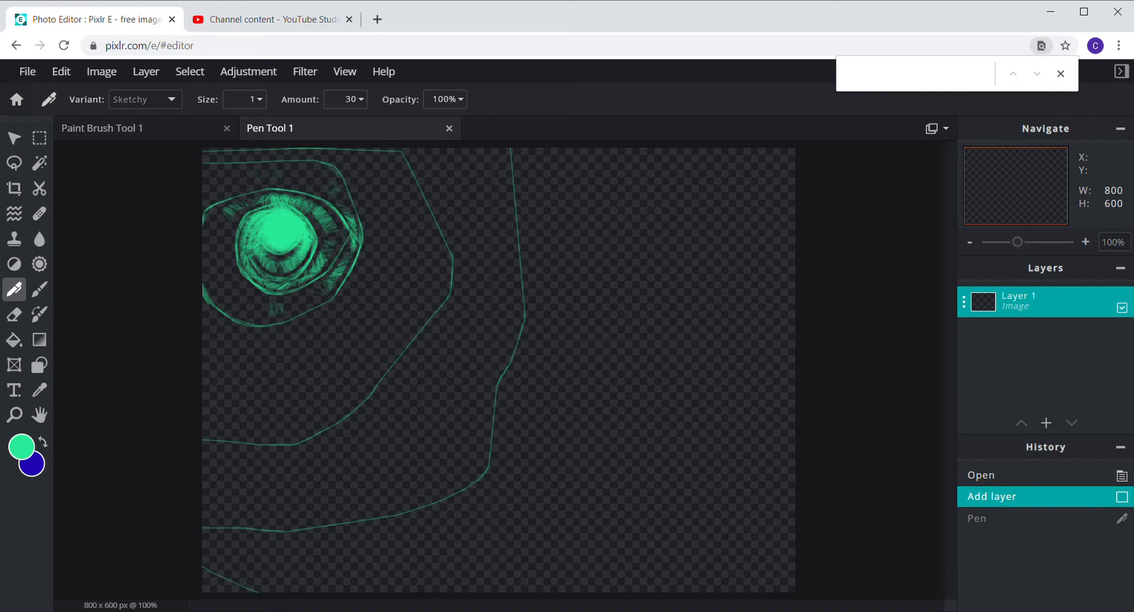
mouse_move(332, 592)
mouse_down()
mouse_move(742, 298)
mouse_move(708, 56)
mouse_up()
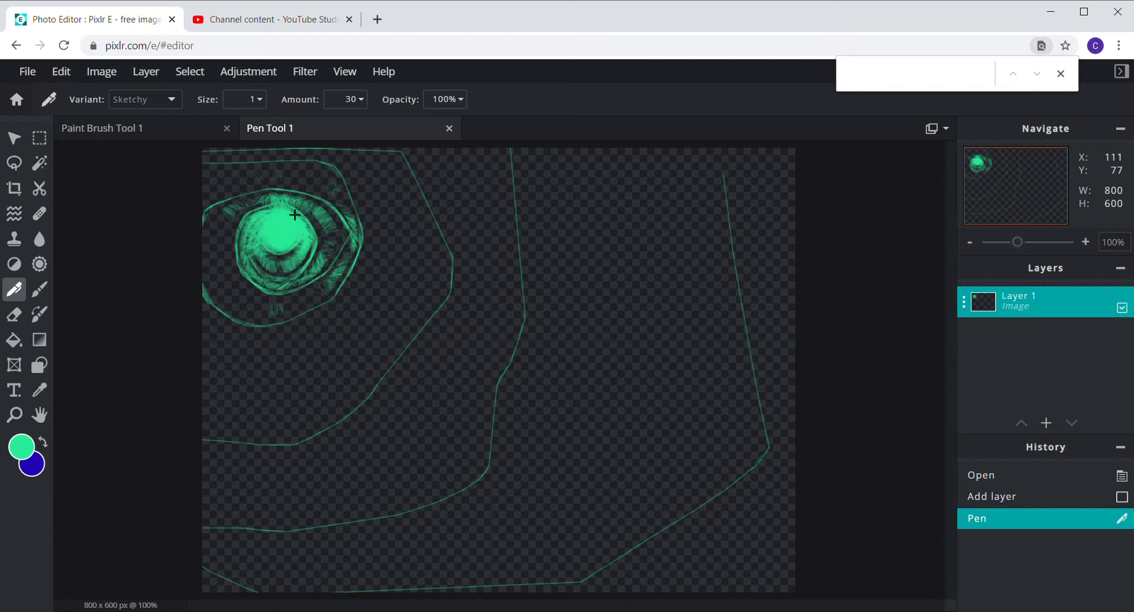
Step: Set the pen variant to Parallel
click(266, 107)
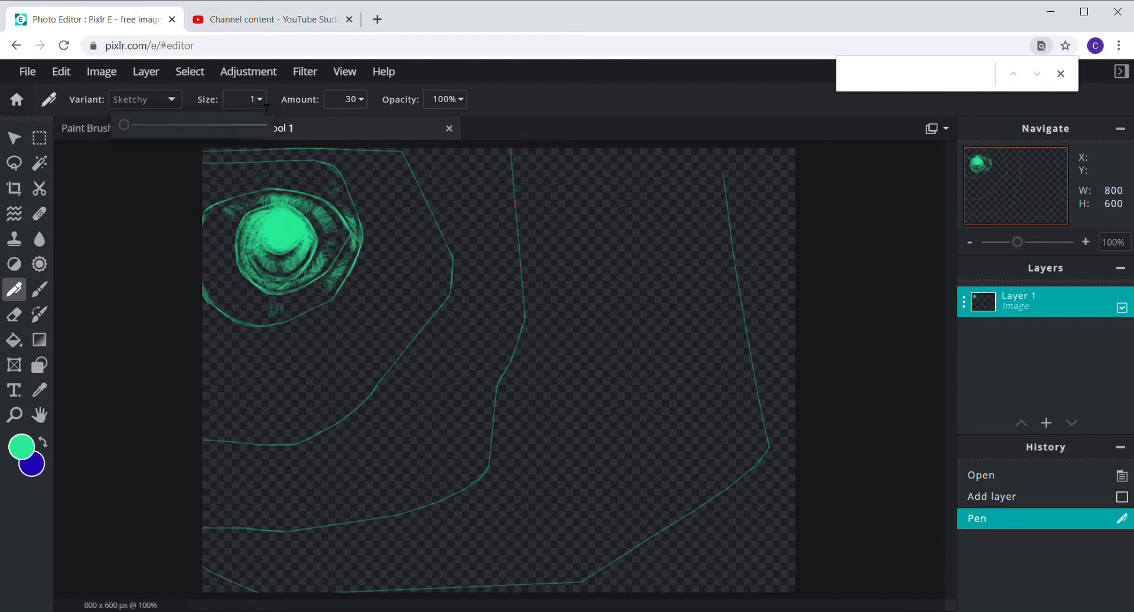
click(171, 110)
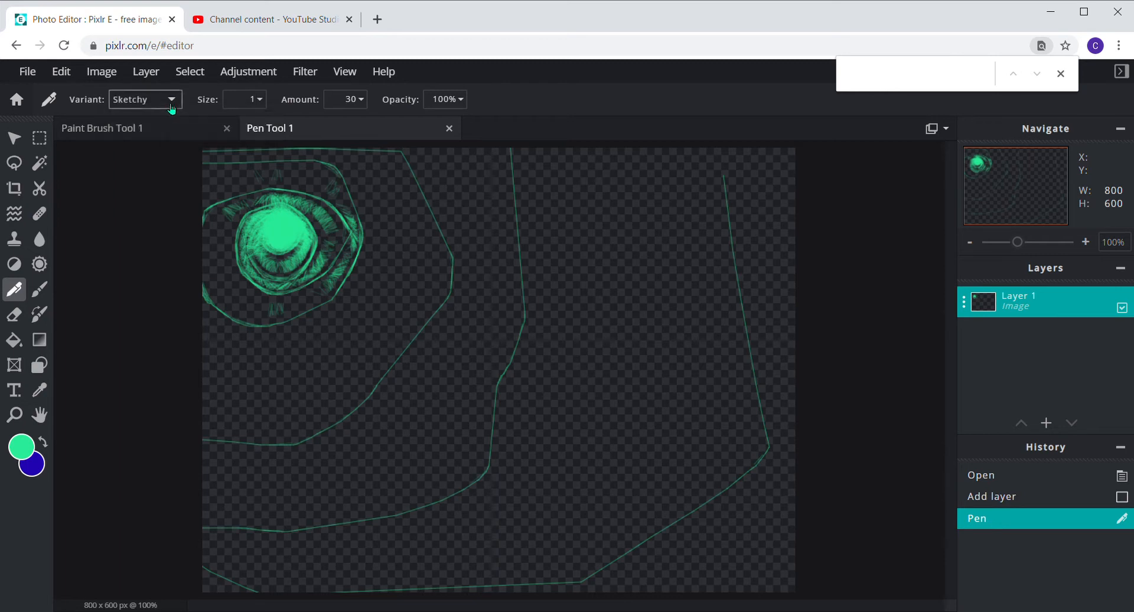
click(140, 176)
Step: Draw a test zigzag line across the canvas with the green Parallel pen and undo it
mouse_move(216, 392)
mouse_down()
mouse_move(468, 493)
mouse_move(492, 333)
mouse_move(569, 374)
mouse_move(627, 254)
mouse_move(453, 289)
mouse_move(595, 291)
mouse_move(507, 268)
mouse_move(556, 241)
mouse_up()
drag(660, 194, 662, 195)
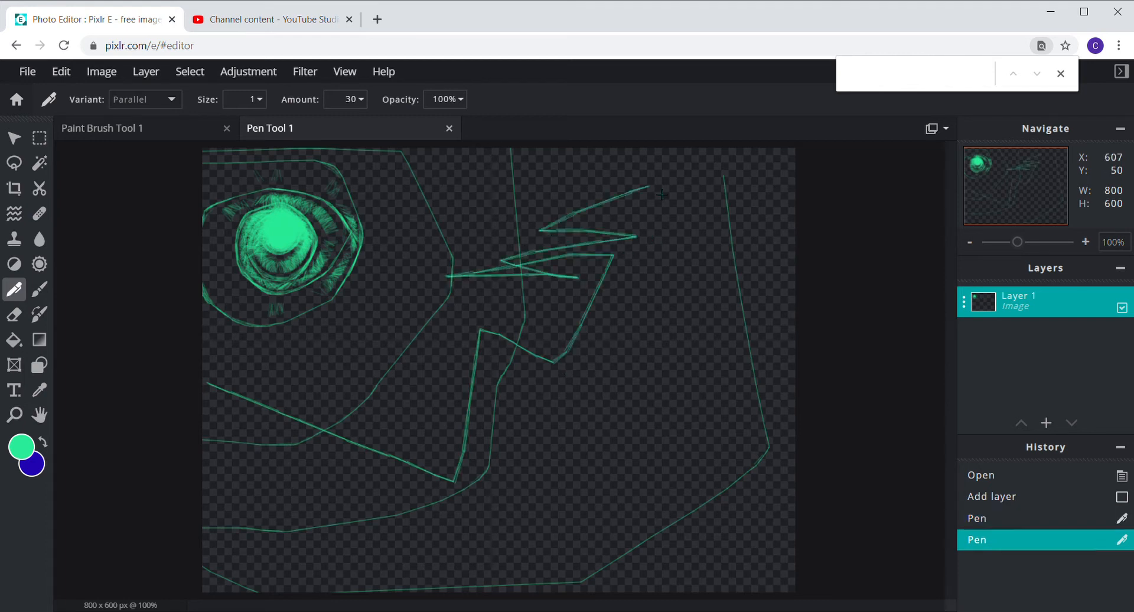
click(75, 77)
click(68, 93)
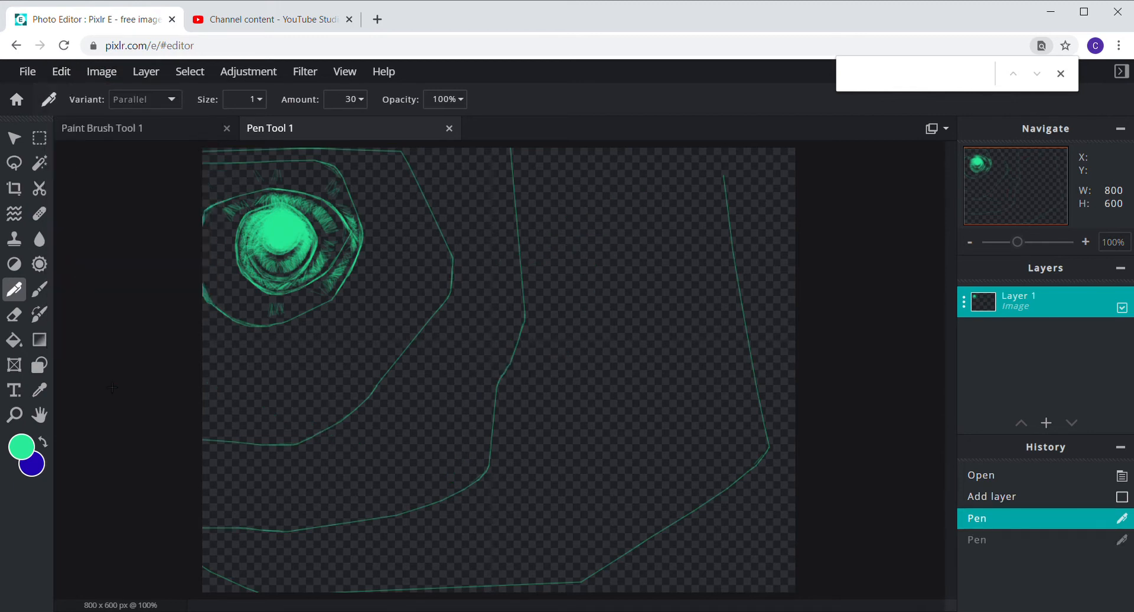
Step: Swap the colours to draw in dark blue, try a thin Parallel-pen spiral over the green centre, and undo it
click(44, 442)
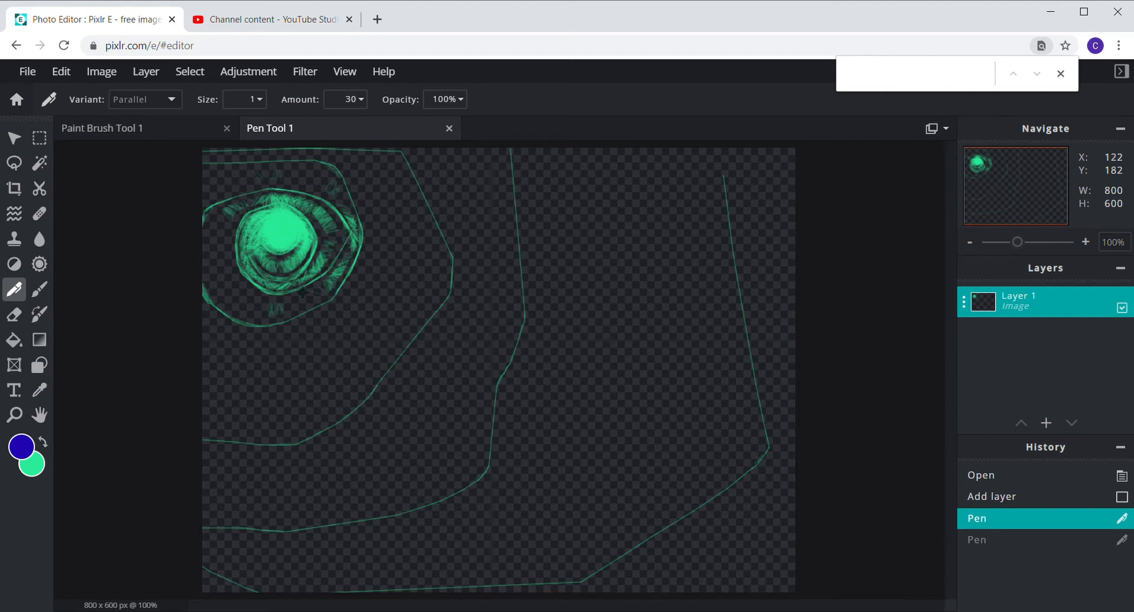
mouse_move(286, 250)
mouse_down()
mouse_move(291, 232)
mouse_move(273, 230)
mouse_move(263, 248)
mouse_move(279, 266)
mouse_move(306, 229)
mouse_move(257, 222)
mouse_move(243, 248)
mouse_move(261, 275)
mouse_move(318, 269)
mouse_move(303, 202)
mouse_move(262, 211)
mouse_up()
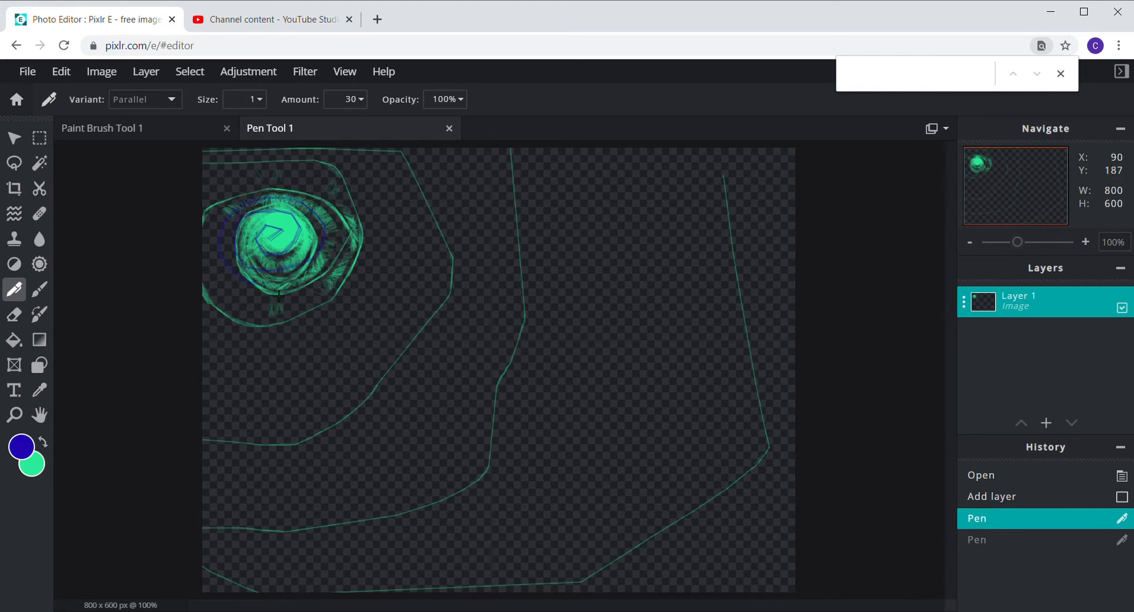
mouse_move(296, 295)
mouse_down()
mouse_move(367, 238)
mouse_move(345, 210)
mouse_move(257, 203)
mouse_up()
drag(386, 232, 387, 233)
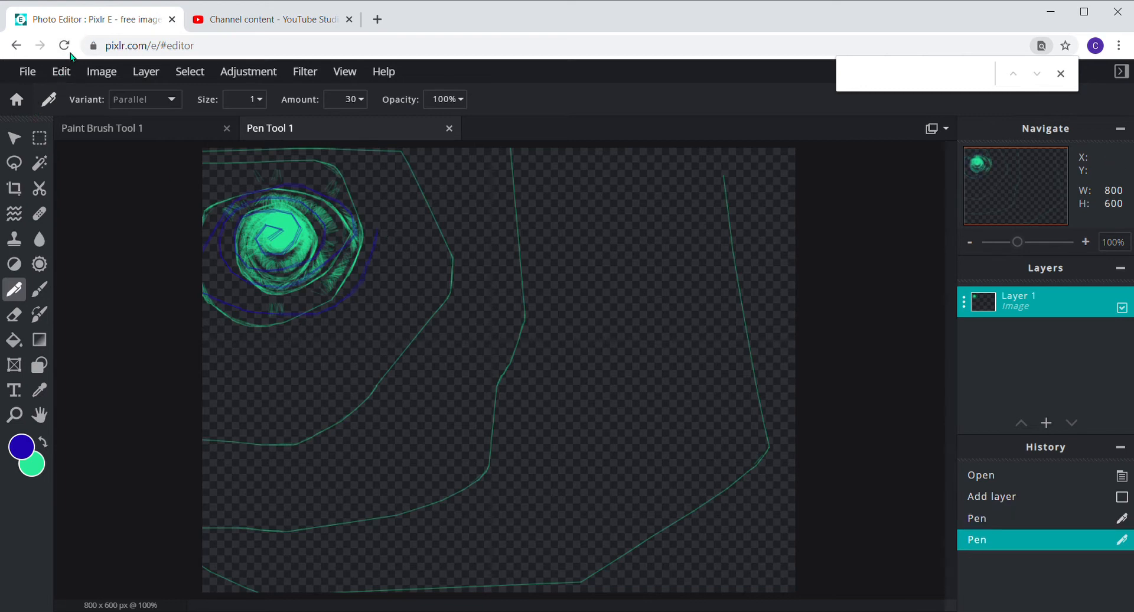
click(62, 71)
click(65, 91)
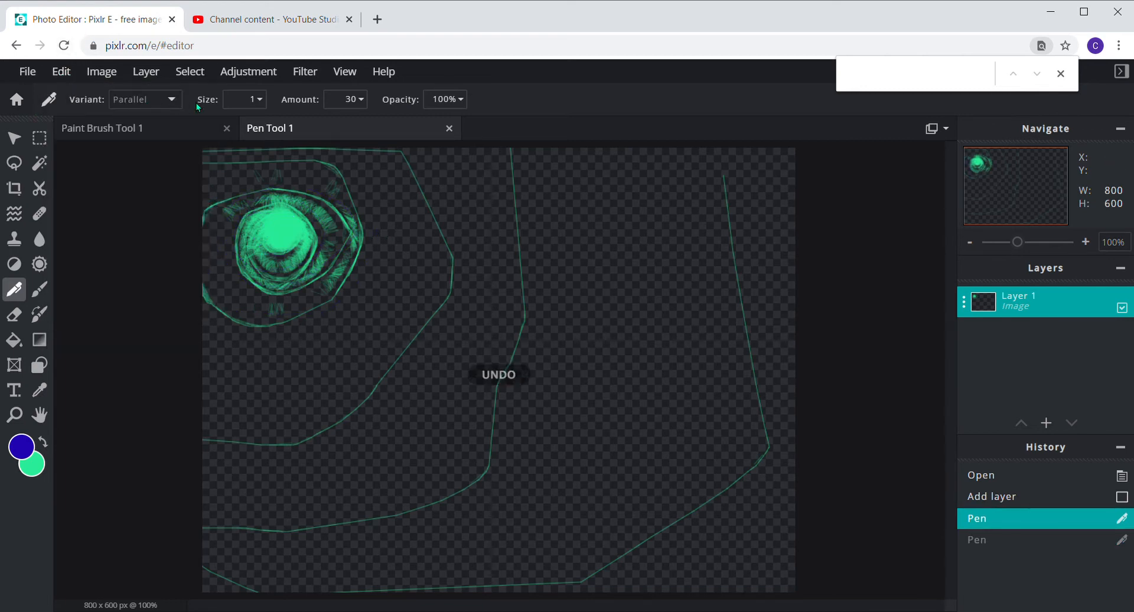
Step: Try Parallel-pen strokes at size 13 in dark blue over the green spiral's centre and undo them
click(263, 106)
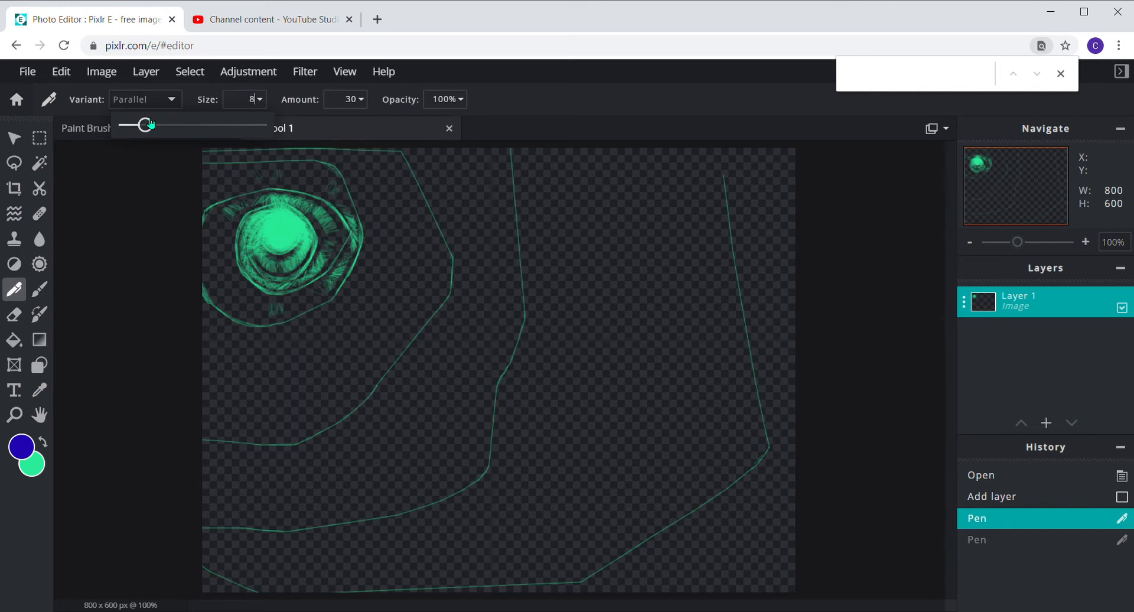
drag(151, 124, 165, 128)
drag(278, 213, 278, 234)
drag(292, 220, 293, 239)
drag(263, 201, 281, 209)
mouse_move(267, 214)
mouse_down()
mouse_move(265, 260)
mouse_move(279, 268)
mouse_move(325, 263)
mouse_move(341, 232)
mouse_move(313, 200)
mouse_up()
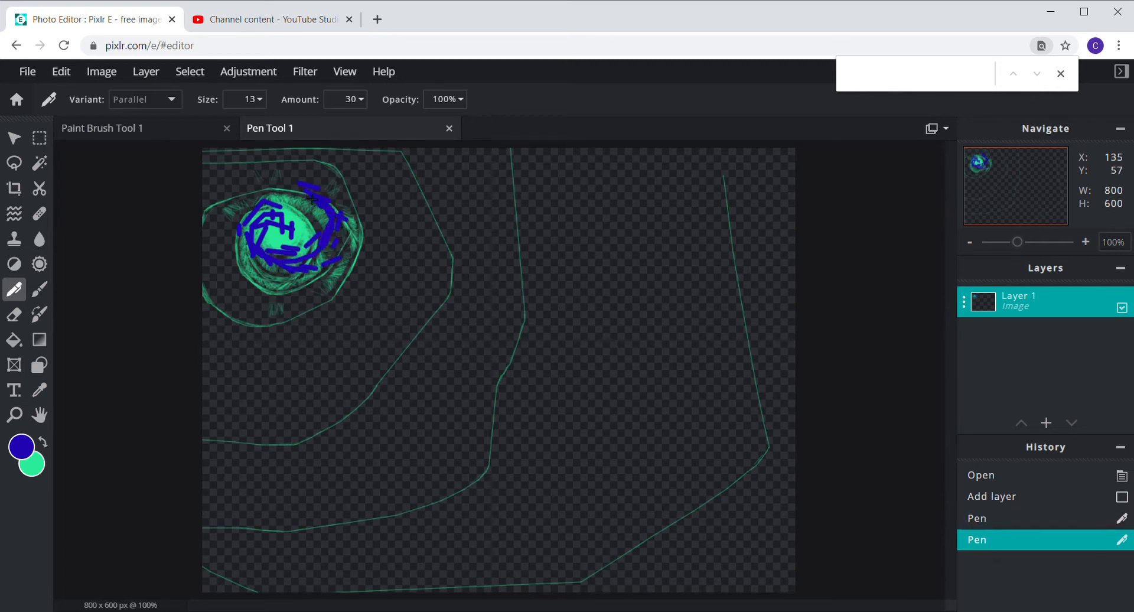
click(75, 77)
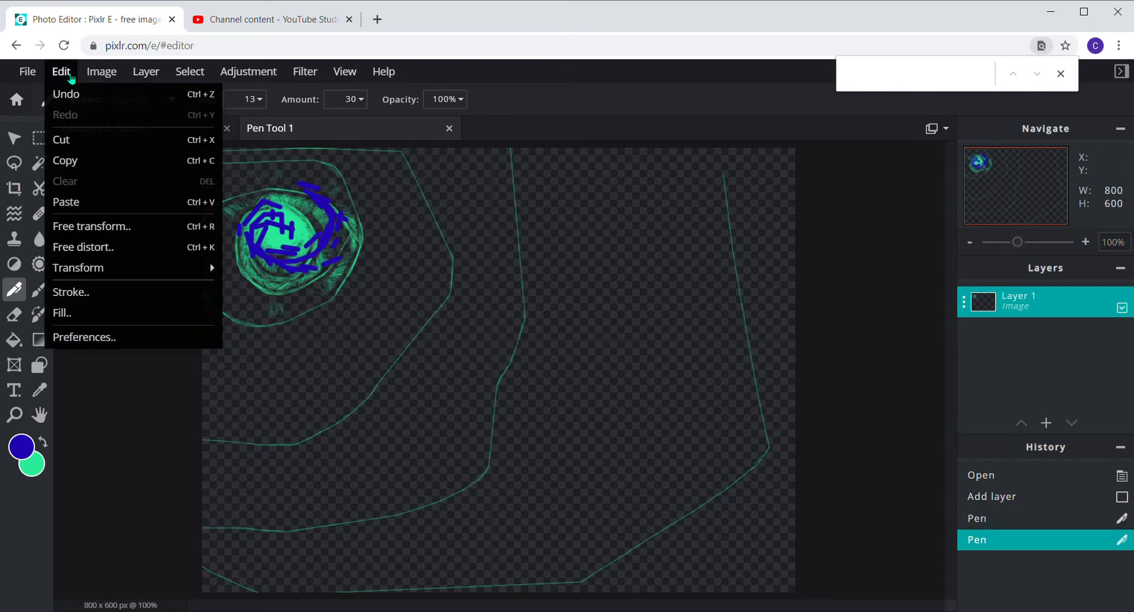
click(70, 93)
Step: Set the pen size to 7 and draw a widening dark blue Parallel-pen spiral over the green one
click(248, 100)
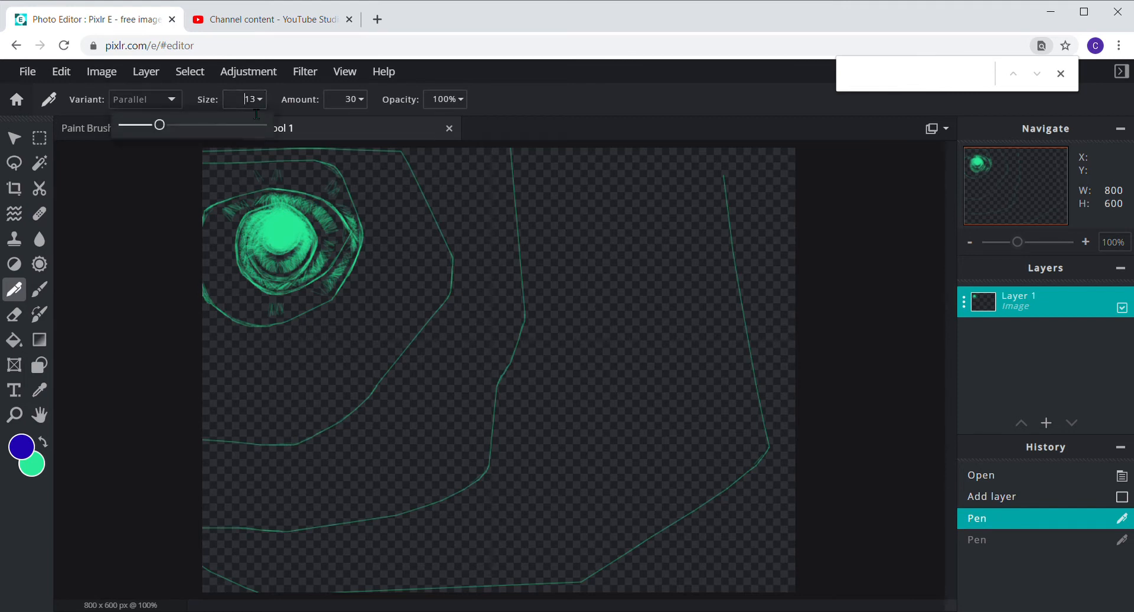
drag(159, 125, 142, 124)
mouse_move(288, 261)
mouse_down()
mouse_move(293, 229)
mouse_move(267, 236)
mouse_move(254, 248)
mouse_move(257, 282)
mouse_move(310, 290)
mouse_move(339, 269)
mouse_move(346, 234)
mouse_move(294, 199)
mouse_move(269, 201)
mouse_move(232, 236)
mouse_move(221, 278)
mouse_up()
mouse_move(236, 316)
mouse_down()
mouse_move(334, 322)
mouse_move(387, 262)
mouse_move(383, 222)
mouse_move(353, 196)
mouse_move(237, 185)
mouse_up()
mouse_move(175, 416)
mouse_down()
mouse_move(272, 428)
mouse_move(384, 411)
mouse_move(425, 322)
mouse_move(430, 200)
mouse_move(391, 161)
mouse_move(201, 153)
mouse_up()
mouse_move(195, 496)
mouse_down()
mouse_move(410, 583)
mouse_move(466, 552)
mouse_move(589, 381)
mouse_move(598, 337)
mouse_move(552, 186)
mouse_up()
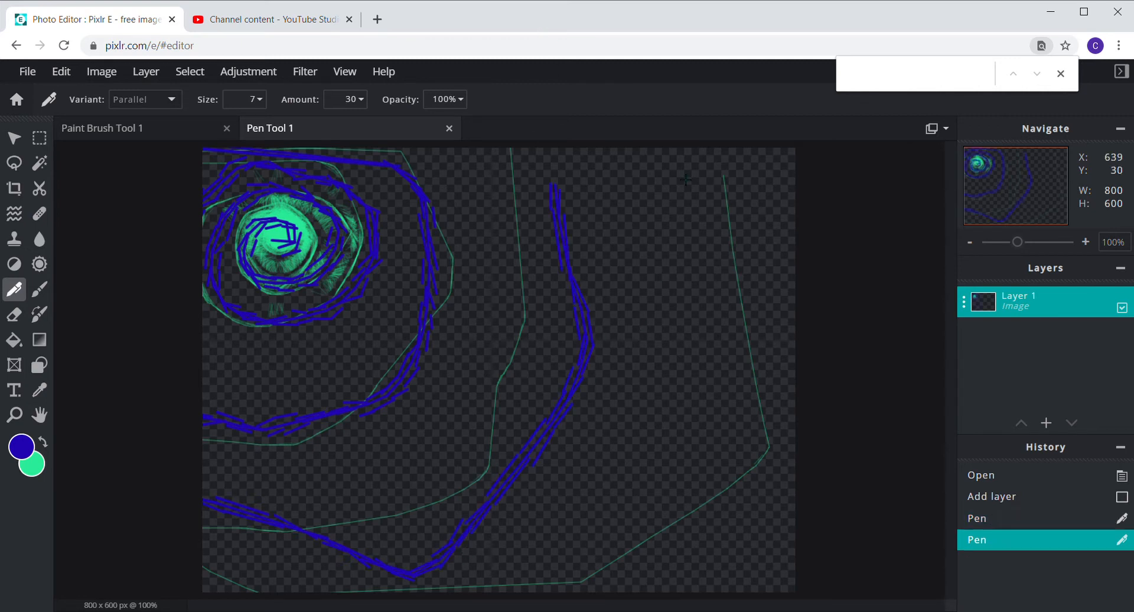
Step: Add an outermost dark blue Parallel-pen arc along the canvas's right side to extend the spiral
mouse_move(685, 179)
mouse_down()
mouse_move(754, 340)
mouse_move(759, 518)
mouse_move(674, 591)
mouse_up()
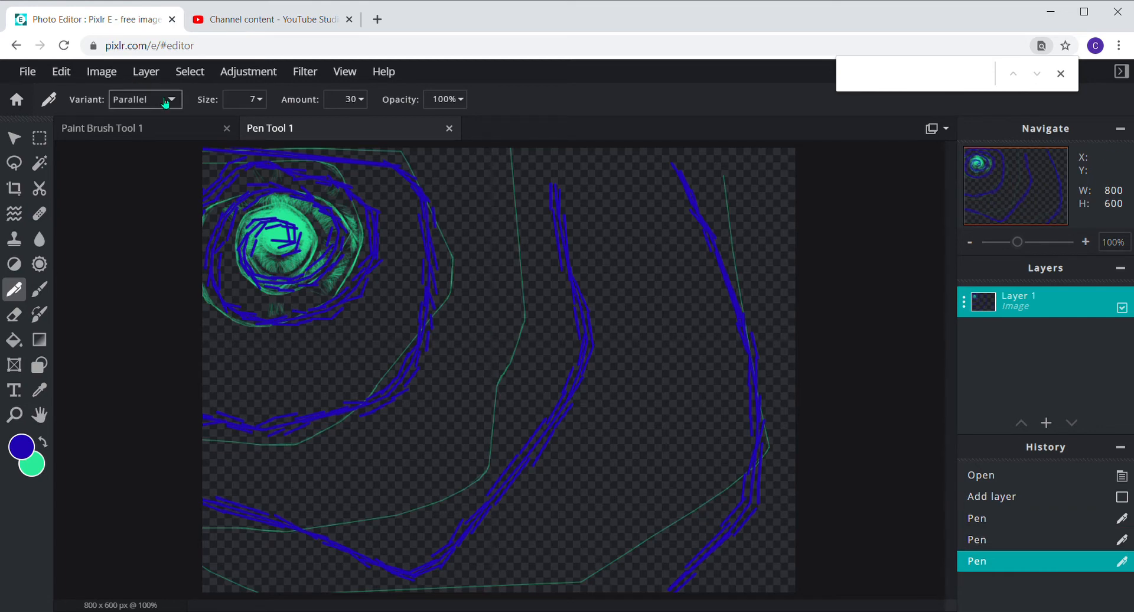
Step: Switch the pen to the Trail variant and set the drawing colour to yellow-green #CFEC2A
click(127, 188)
click(42, 443)
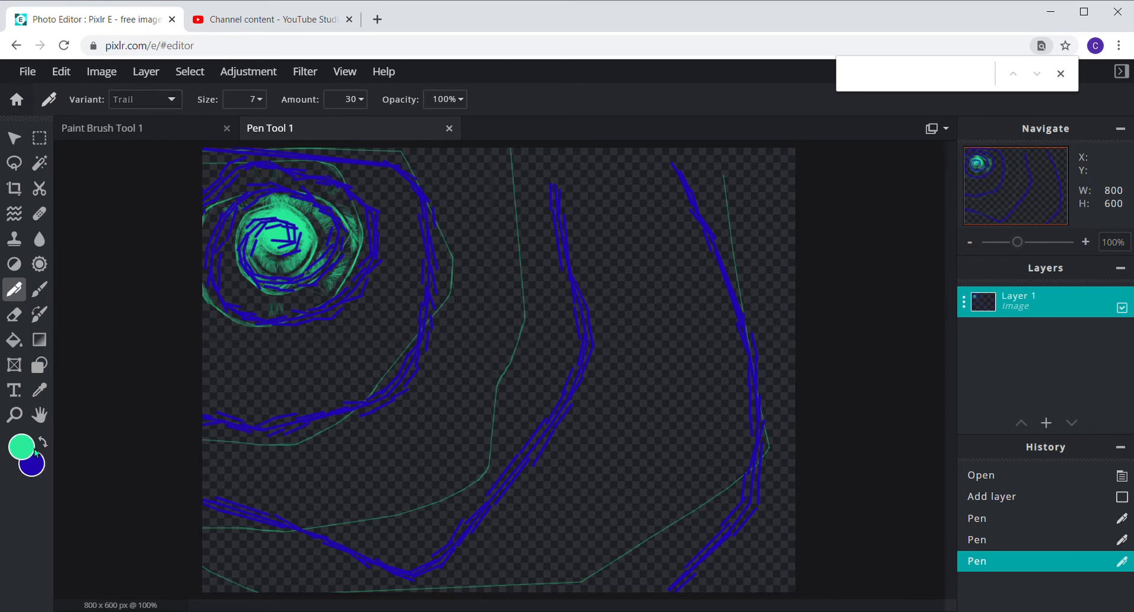
click(27, 447)
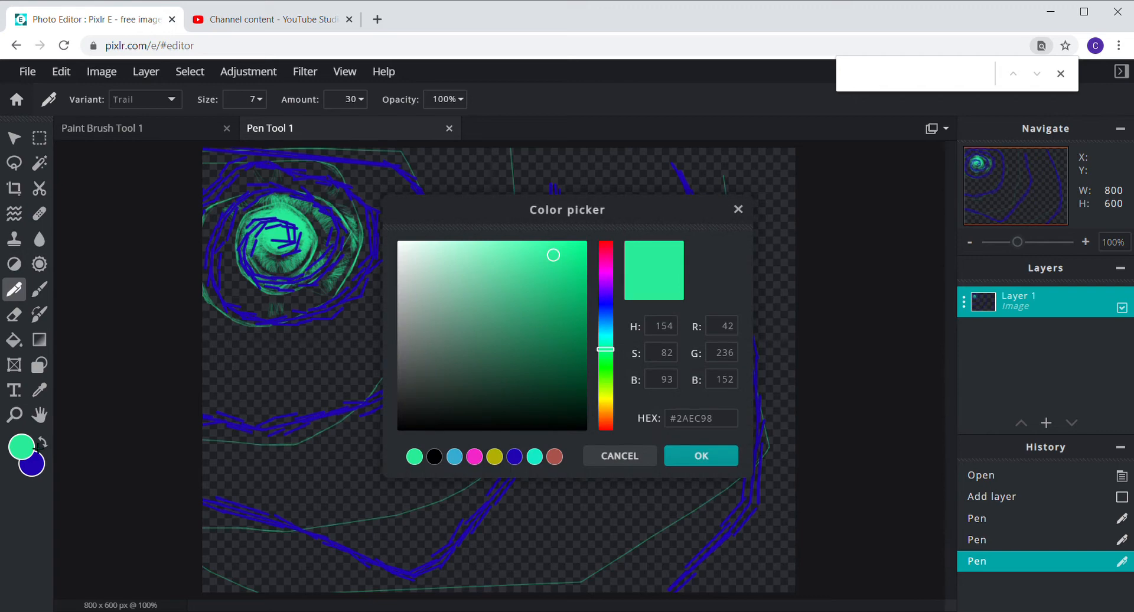
click(606, 394)
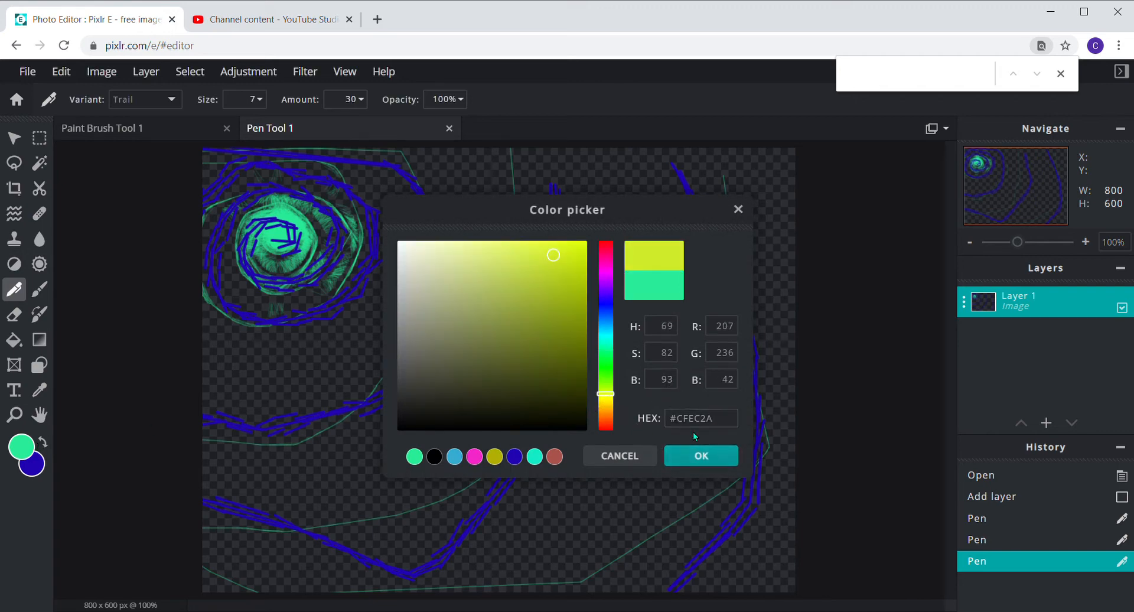
click(702, 454)
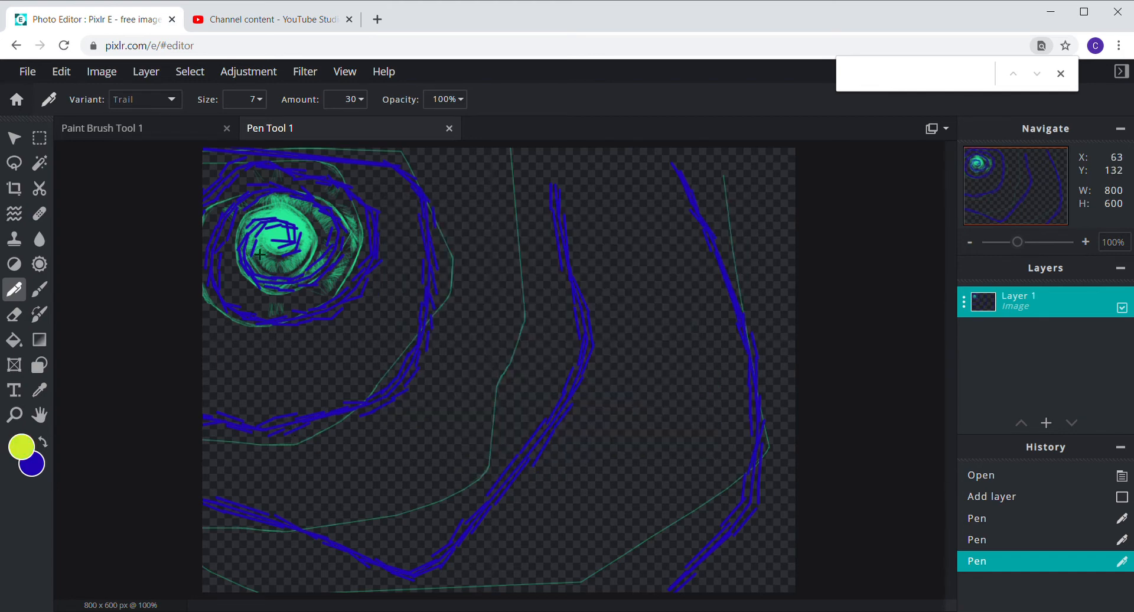
Step: Try a yellow-green Trail-pen spiral around the green centre and undo it
mouse_move(278, 250)
mouse_down()
mouse_move(275, 269)
mouse_move(322, 253)
mouse_move(296, 210)
mouse_move(275, 208)
mouse_move(253, 235)
mouse_move(253, 280)
mouse_move(286, 305)
mouse_move(314, 298)
mouse_move(350, 248)
mouse_move(332, 203)
mouse_move(284, 195)
mouse_move(230, 213)
mouse_move(222, 247)
mouse_up()
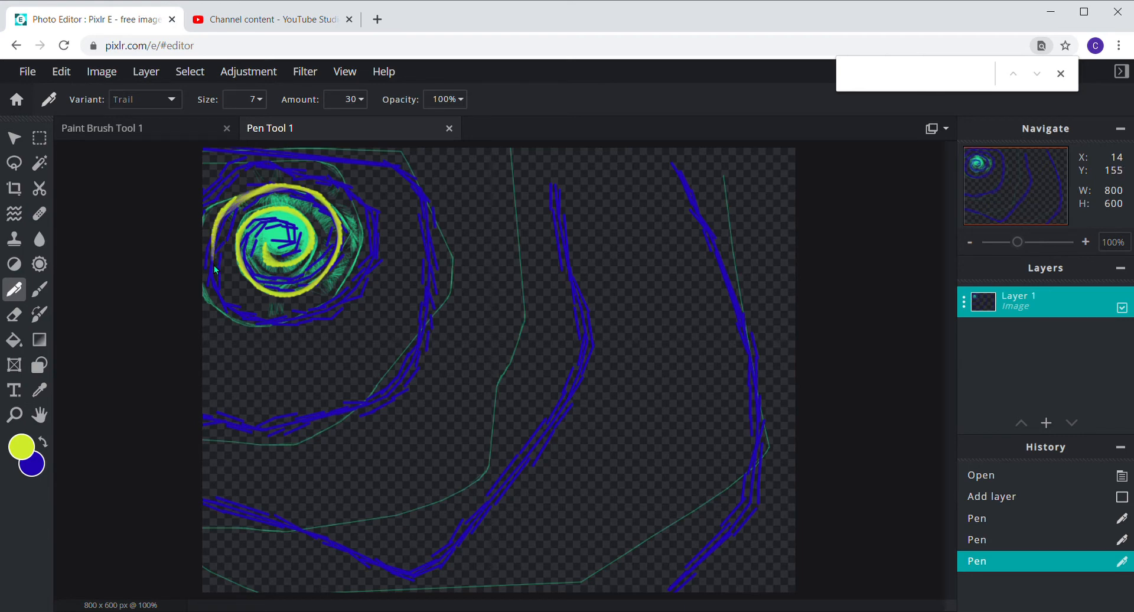
mouse_move(224, 293)
mouse_down()
mouse_move(279, 330)
mouse_move(333, 322)
mouse_move(368, 280)
mouse_move(369, 216)
mouse_move(315, 185)
mouse_move(240, 183)
mouse_move(205, 216)
mouse_move(195, 278)
mouse_up()
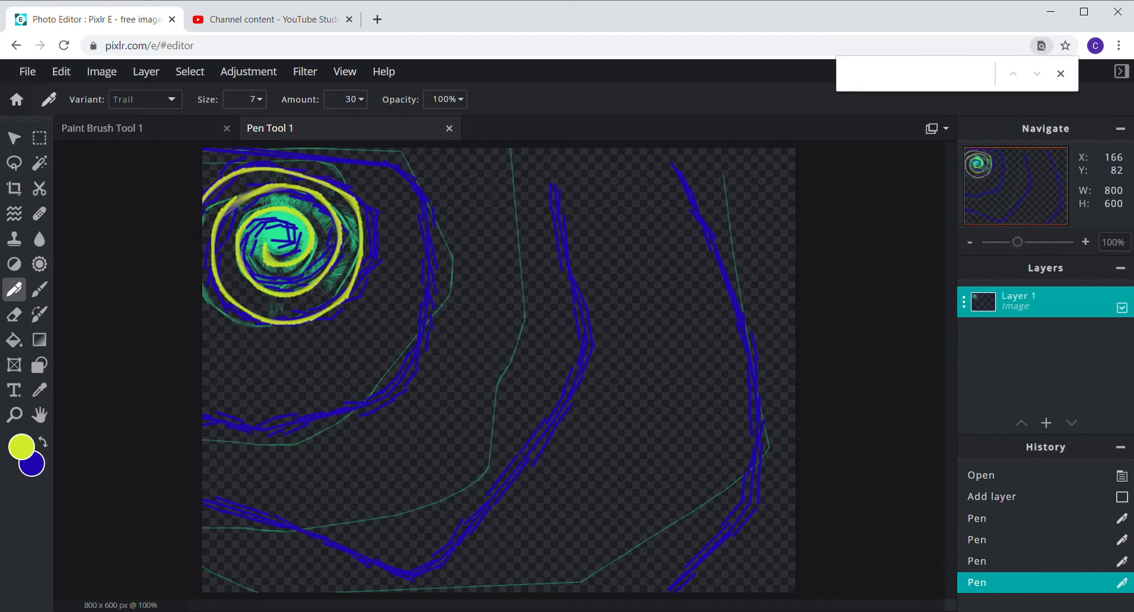
click(73, 78)
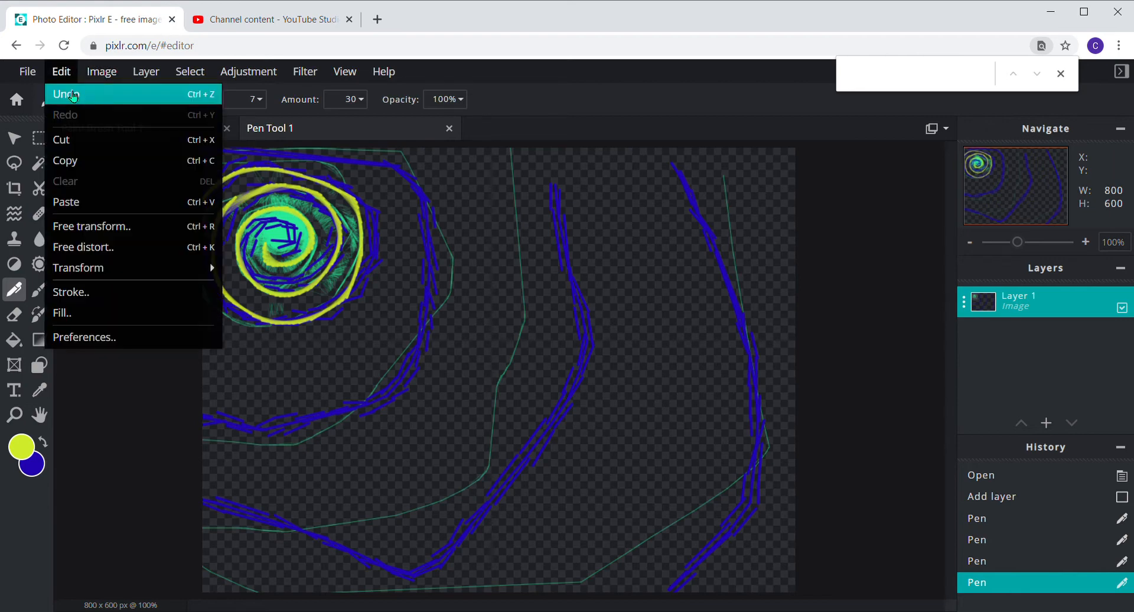
click(70, 94)
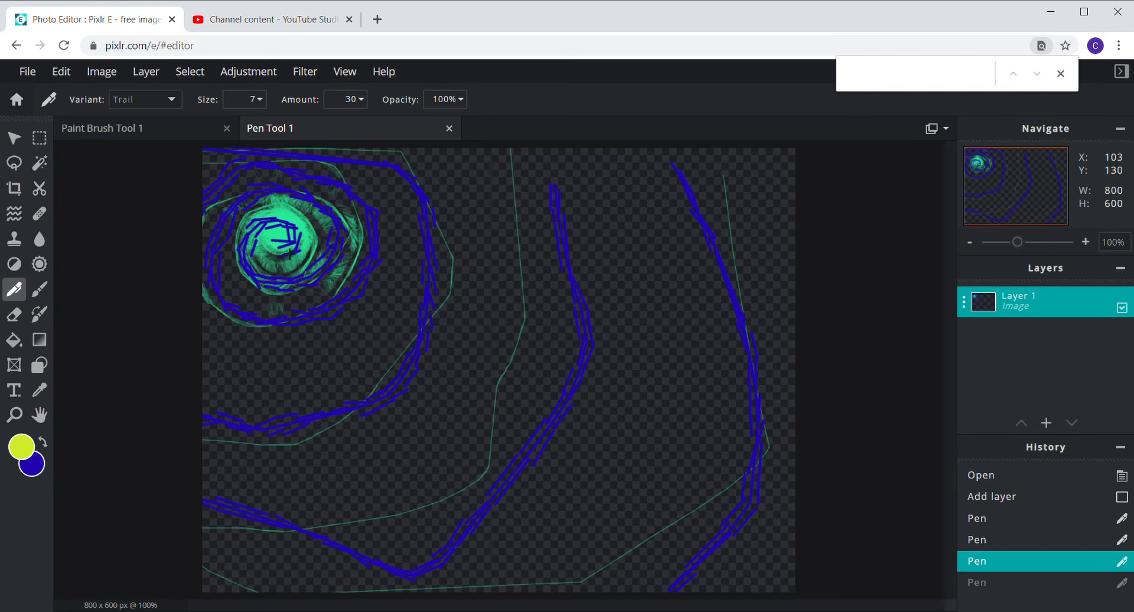
Step: Draw a widening yellow-green Trail-pen spiral from the green centre out to the canvas's right side
mouse_move(300, 246)
mouse_down()
mouse_move(290, 223)
mouse_move(260, 223)
mouse_move(246, 267)
mouse_move(265, 288)
mouse_move(324, 275)
mouse_move(331, 257)
mouse_move(278, 203)
mouse_move(250, 203)
mouse_move(231, 290)
mouse_move(251, 308)
mouse_move(311, 312)
mouse_move(329, 288)
mouse_up()
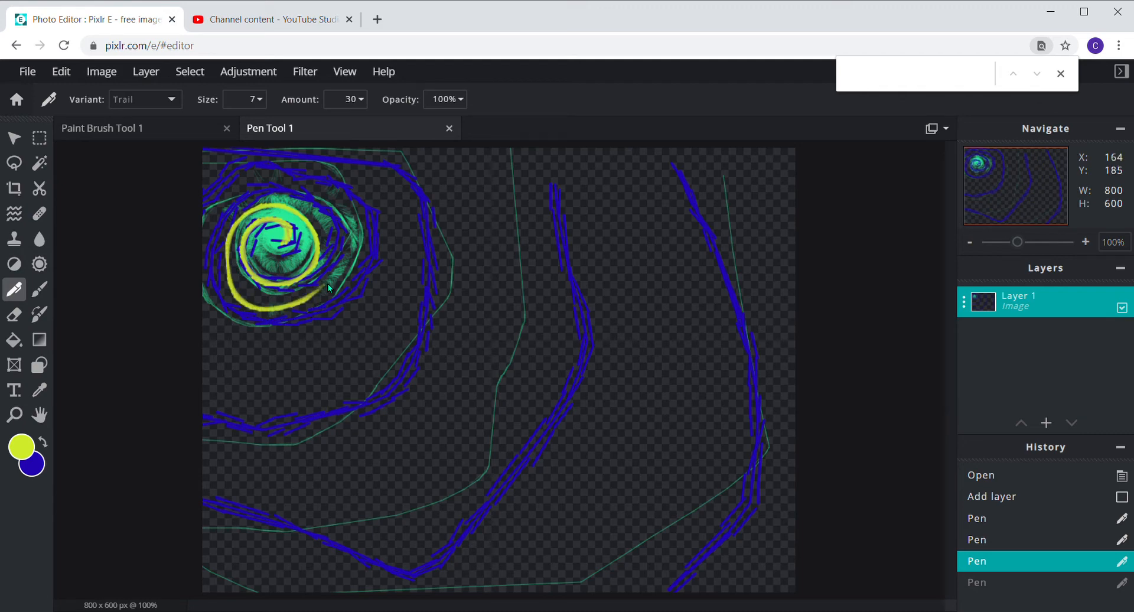
mouse_move(342, 246)
mouse_down()
mouse_move(329, 206)
mouse_move(303, 196)
mouse_move(267, 195)
mouse_move(208, 235)
mouse_up()
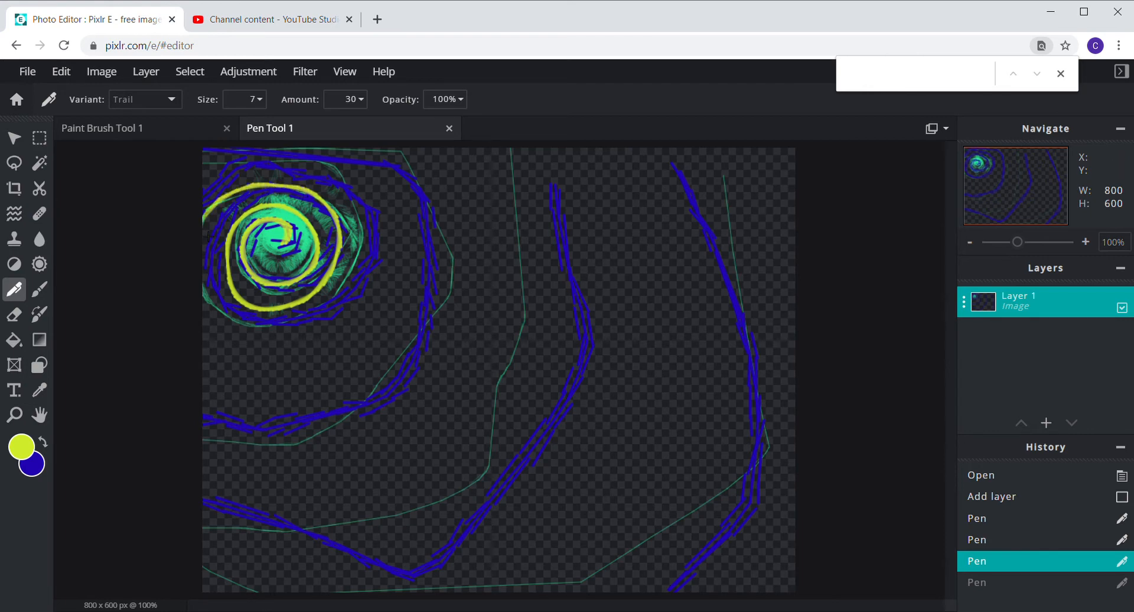
mouse_move(206, 302)
mouse_down()
mouse_move(243, 340)
mouse_move(331, 347)
mouse_move(376, 320)
mouse_move(391, 275)
mouse_move(377, 212)
mouse_move(337, 180)
mouse_move(239, 170)
mouse_move(204, 185)
mouse_up()
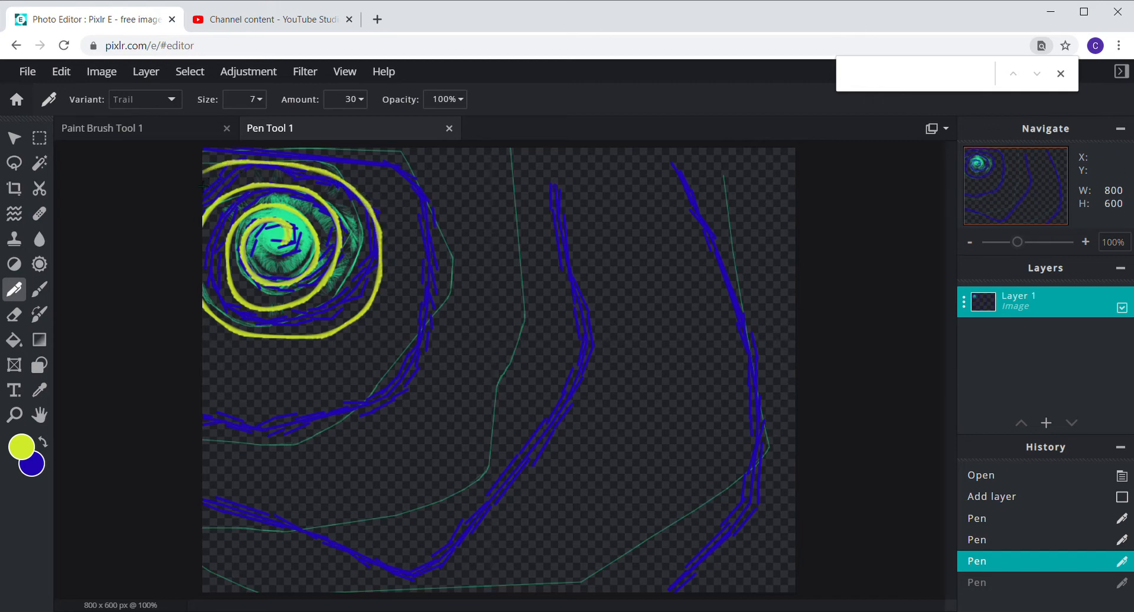
mouse_move(195, 425)
mouse_down()
mouse_move(312, 436)
mouse_move(399, 365)
mouse_move(432, 310)
mouse_move(457, 202)
mouse_move(431, 166)
mouse_up()
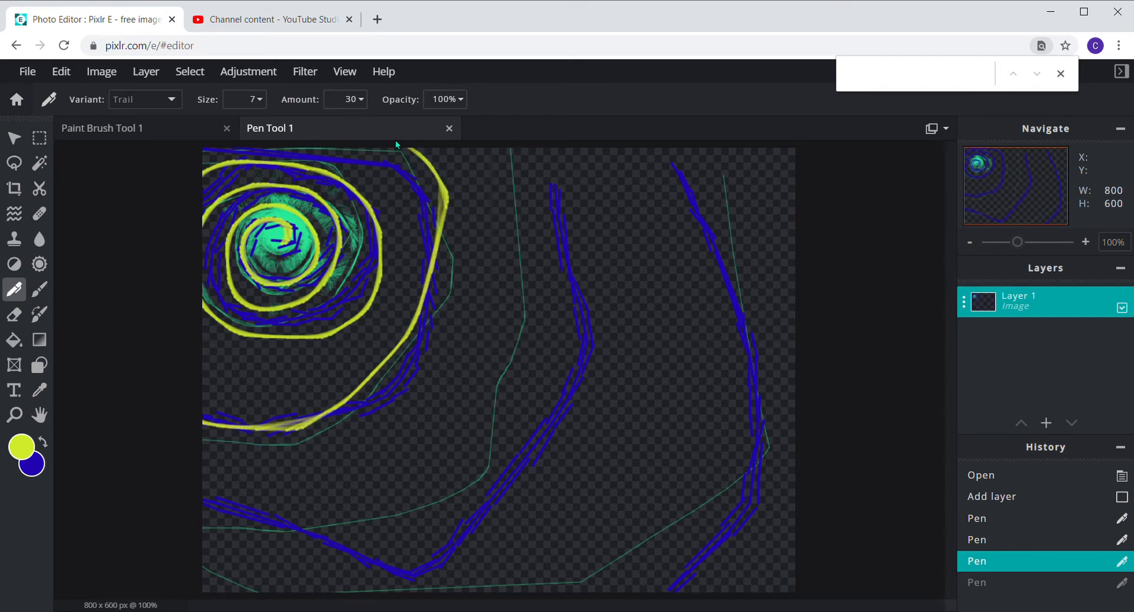
mouse_move(199, 499)
mouse_down()
mouse_move(341, 577)
mouse_move(510, 533)
mouse_move(569, 394)
mouse_move(593, 171)
mouse_move(557, 134)
mouse_up()
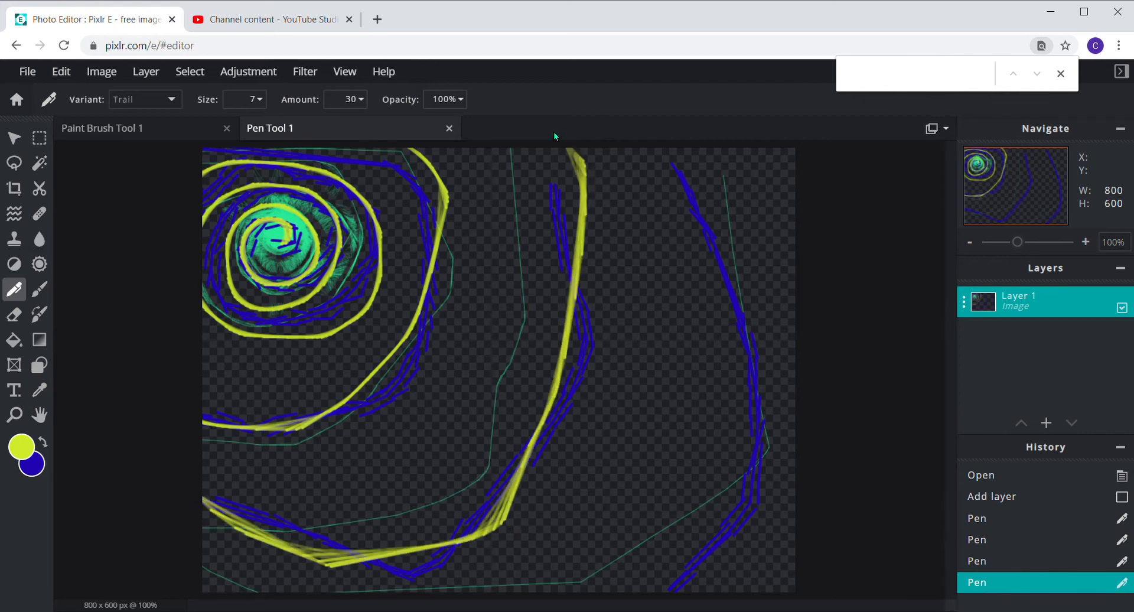
mouse_move(685, 157)
mouse_down()
mouse_move(776, 366)
mouse_move(720, 535)
mouse_move(634, 592)
mouse_up()
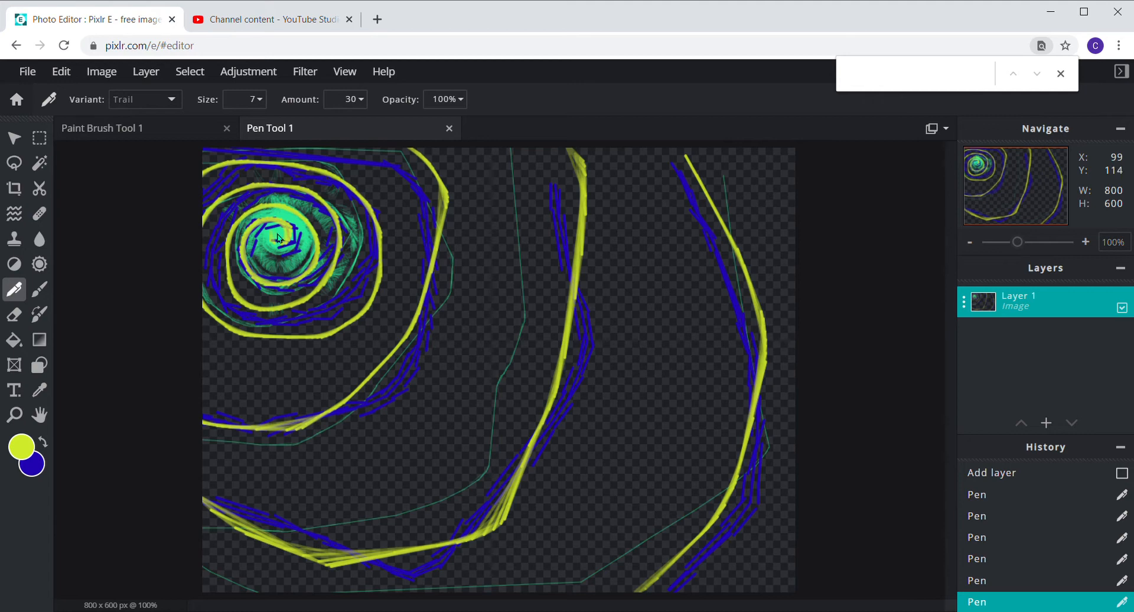
click(280, 238)
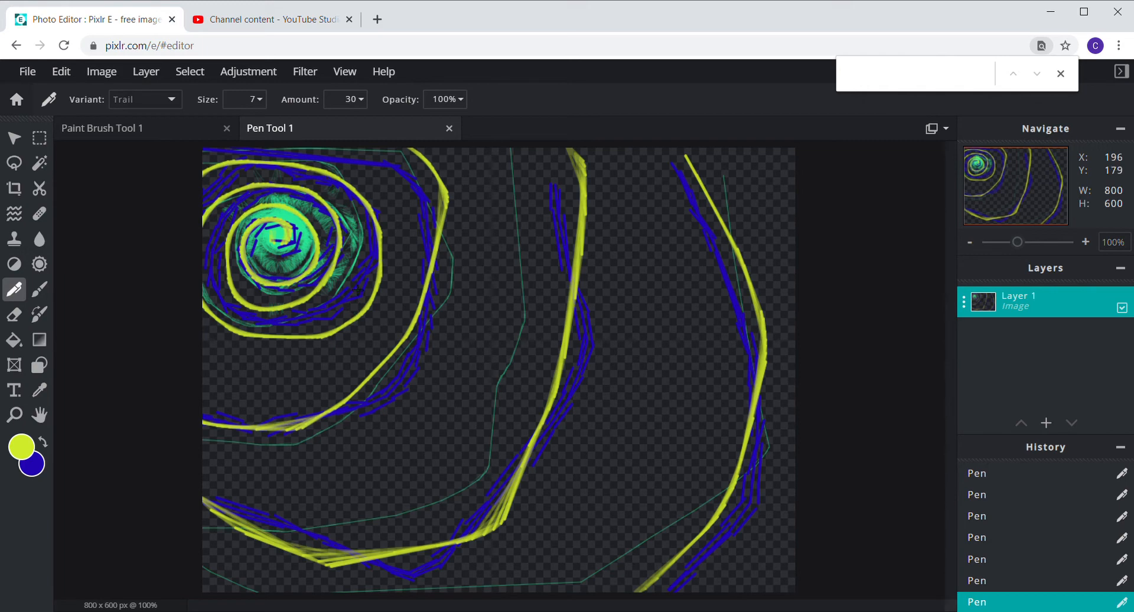
Step: Switch the pen to the Shaded variant and set the drawing colour to red #F5270B
scroll(358, 290, up, 1)
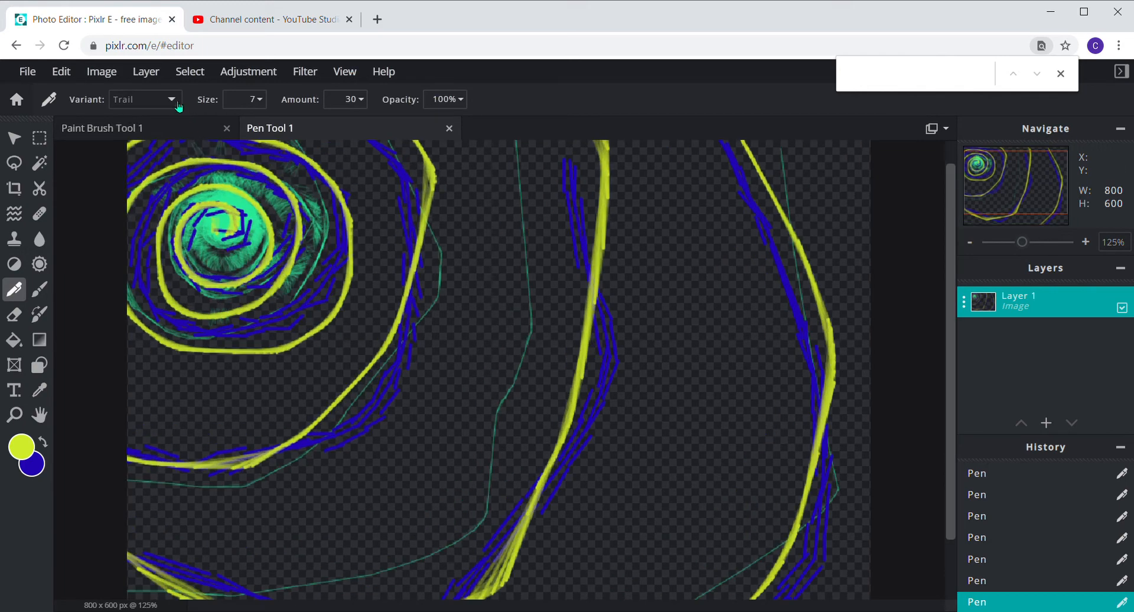
click(151, 214)
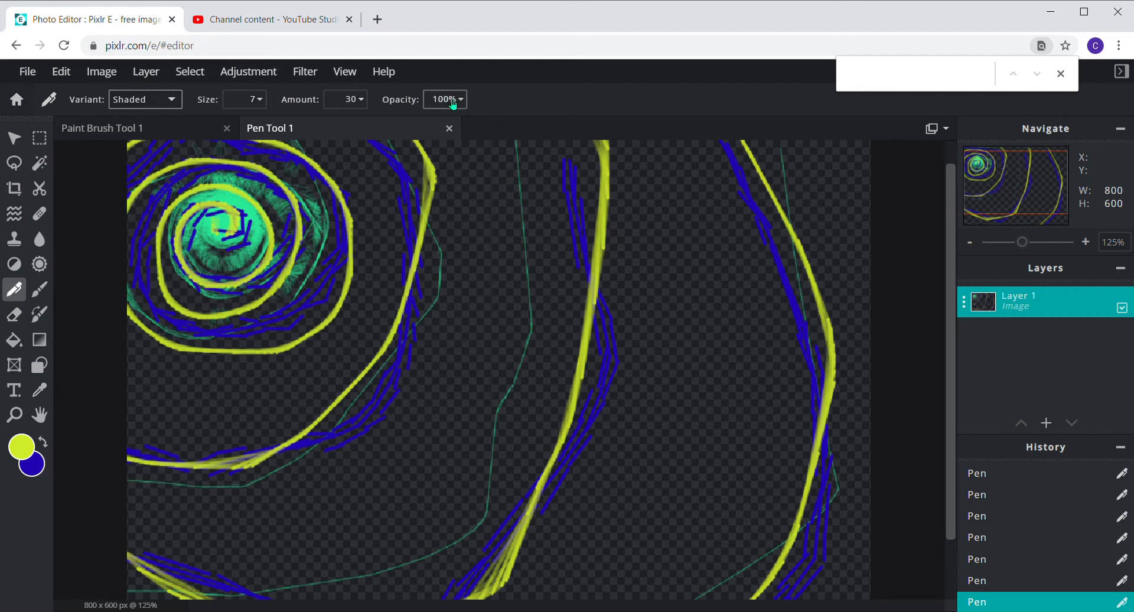
click(22, 454)
drag(605, 394, 614, 436)
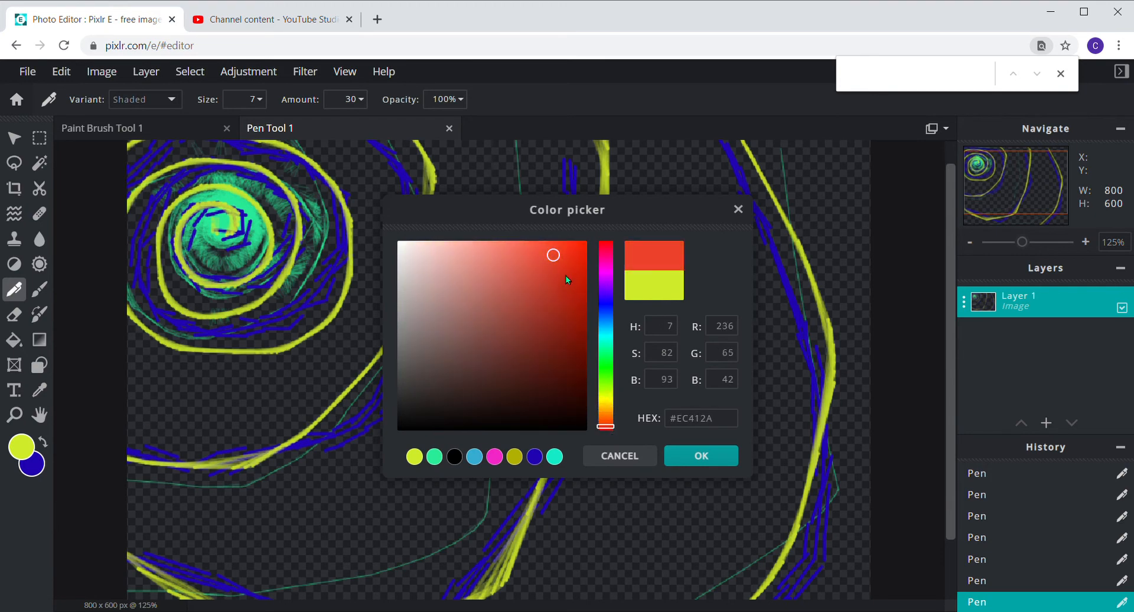
click(578, 248)
click(726, 461)
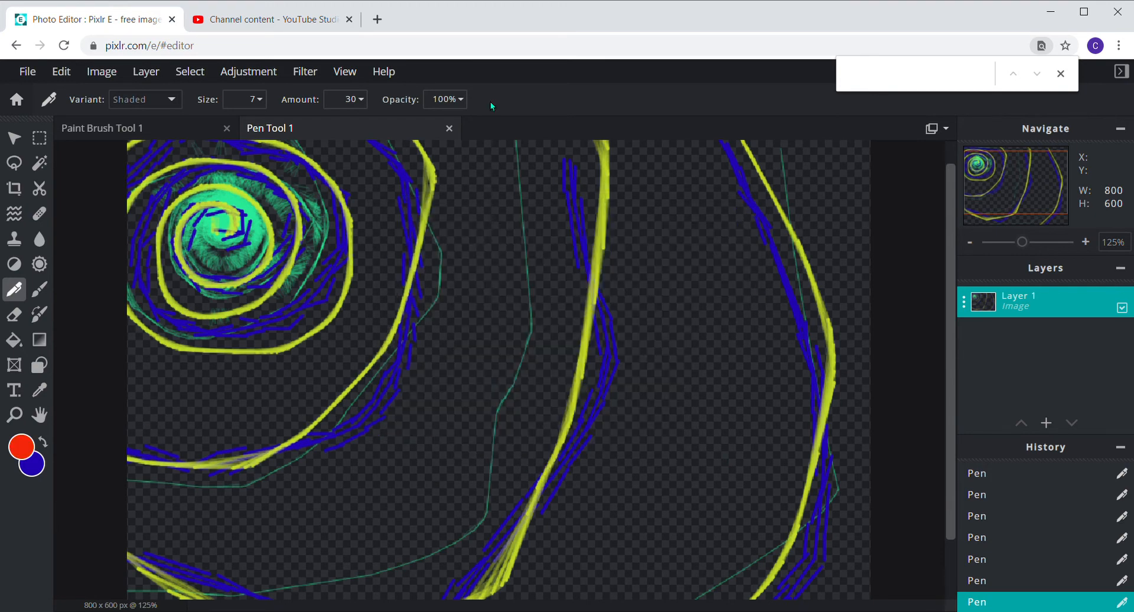
Step: Try a red Shaded-pen spiral at 39% opacity over the green centre and undo it
click(463, 99)
drag(405, 124, 379, 125)
click(228, 247)
mouse_move(238, 251)
mouse_down()
mouse_move(235, 212)
mouse_move(192, 225)
mouse_move(187, 249)
mouse_move(213, 277)
mouse_move(264, 265)
mouse_move(280, 229)
mouse_move(272, 207)
mouse_move(236, 178)
mouse_move(178, 181)
mouse_move(147, 215)
mouse_move(138, 282)
mouse_move(188, 332)
mouse_move(219, 340)
mouse_move(271, 322)
mouse_up()
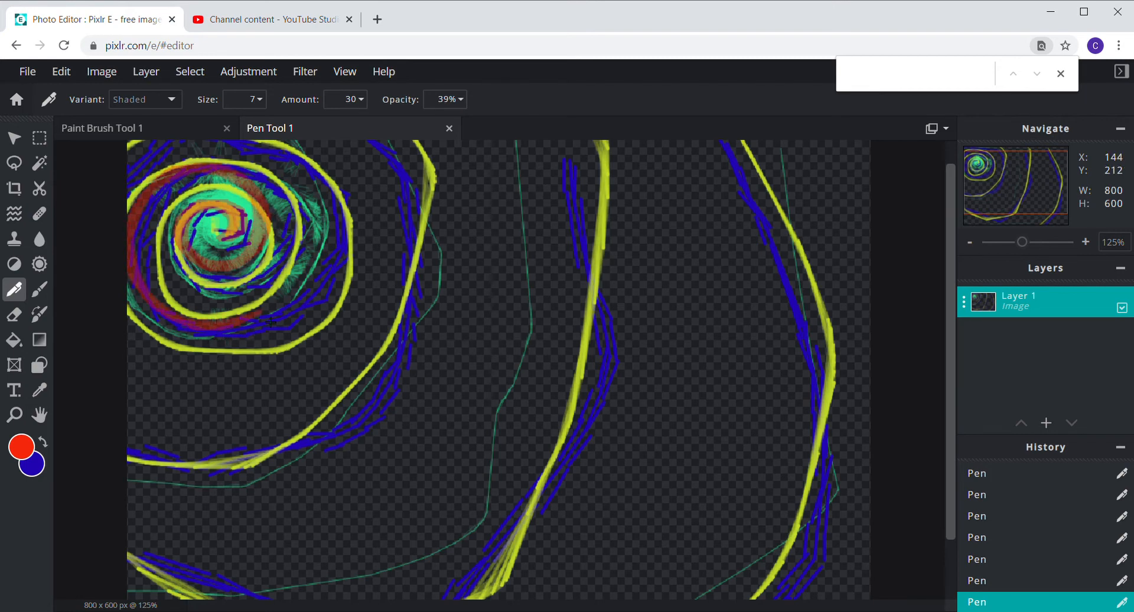
mouse_move(315, 260)
mouse_down()
mouse_move(305, 171)
mouse_move(269, 145)
mouse_up()
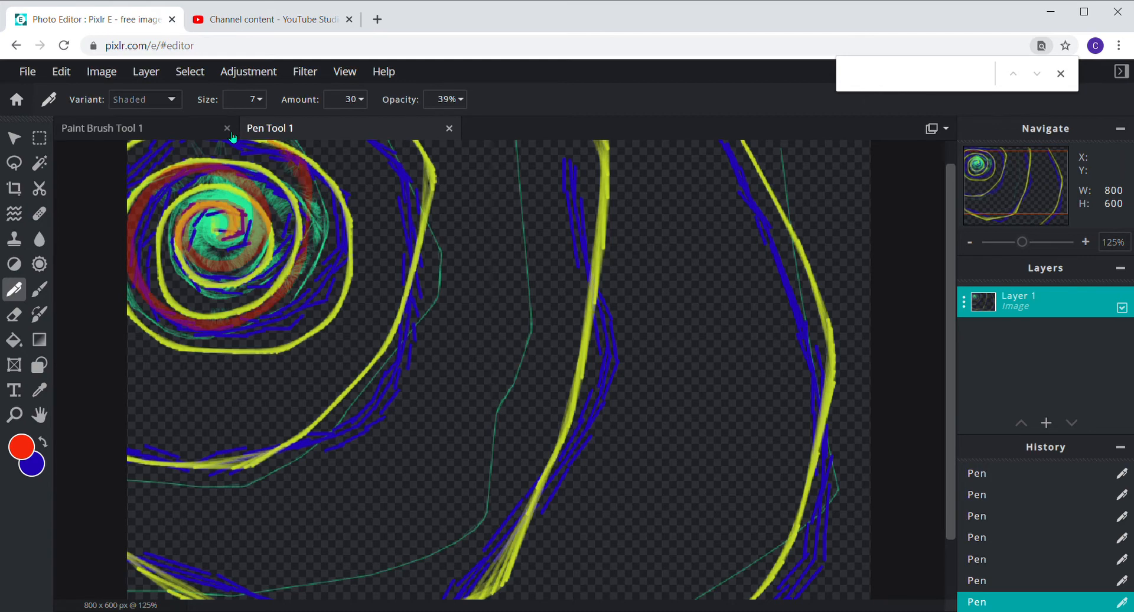
mouse_move(118, 379)
mouse_down()
mouse_move(200, 413)
mouse_move(333, 409)
mouse_move(390, 330)
mouse_up()
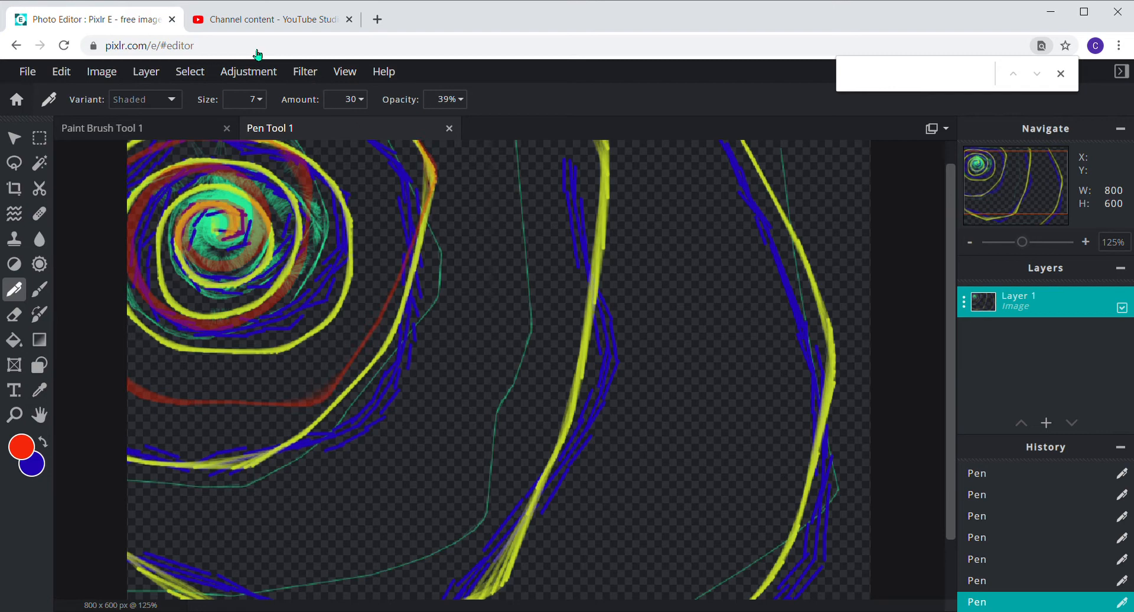
click(56, 75)
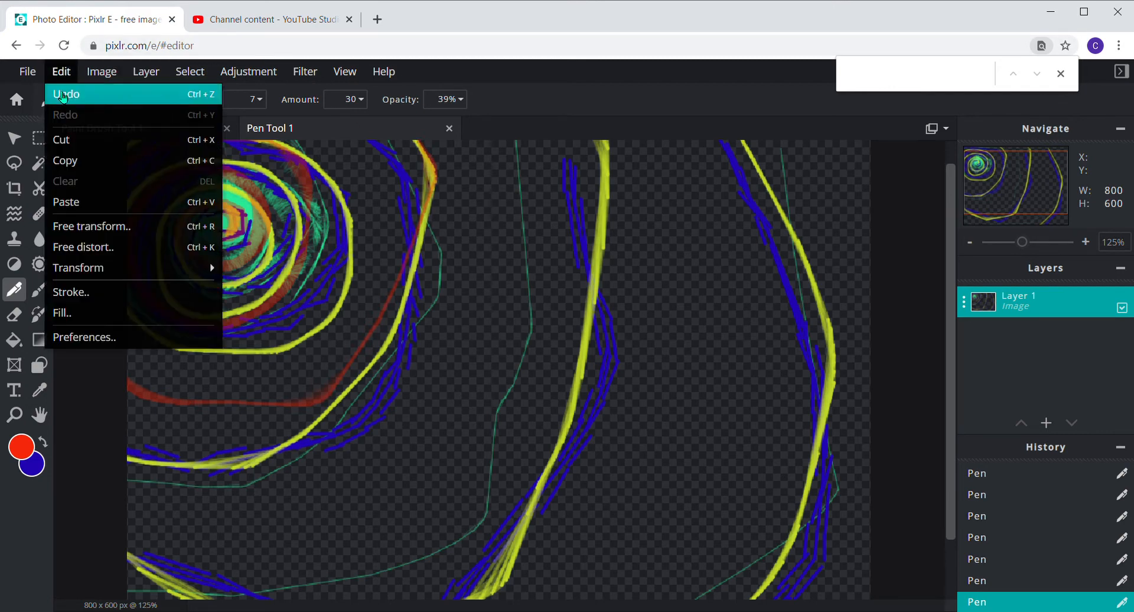
click(60, 93)
Step: Set the pen opacity to 89%
click(462, 104)
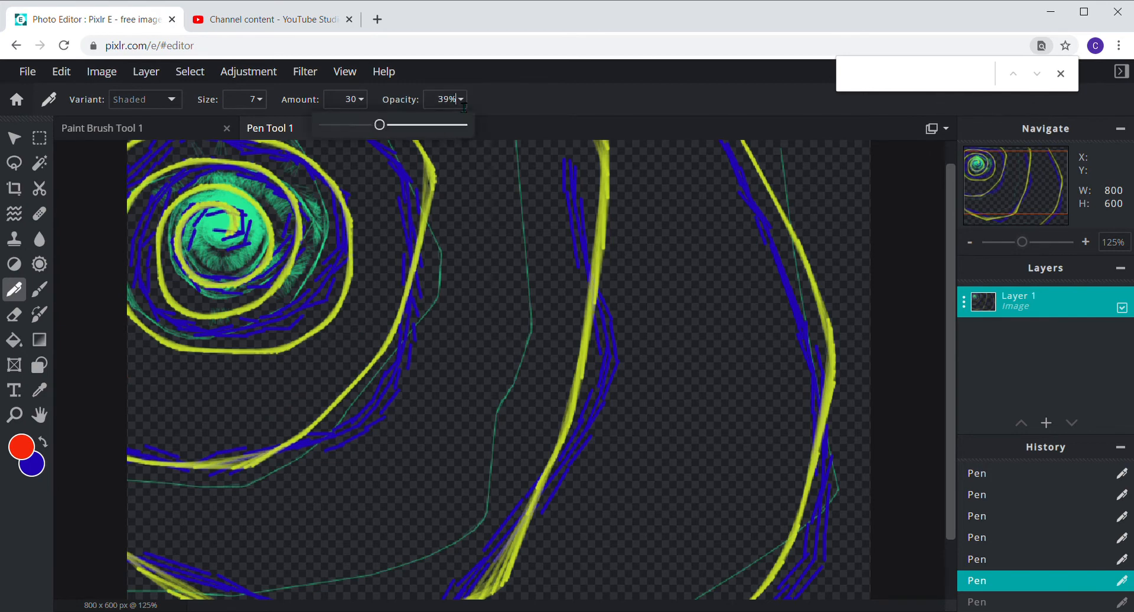
drag(386, 130, 453, 130)
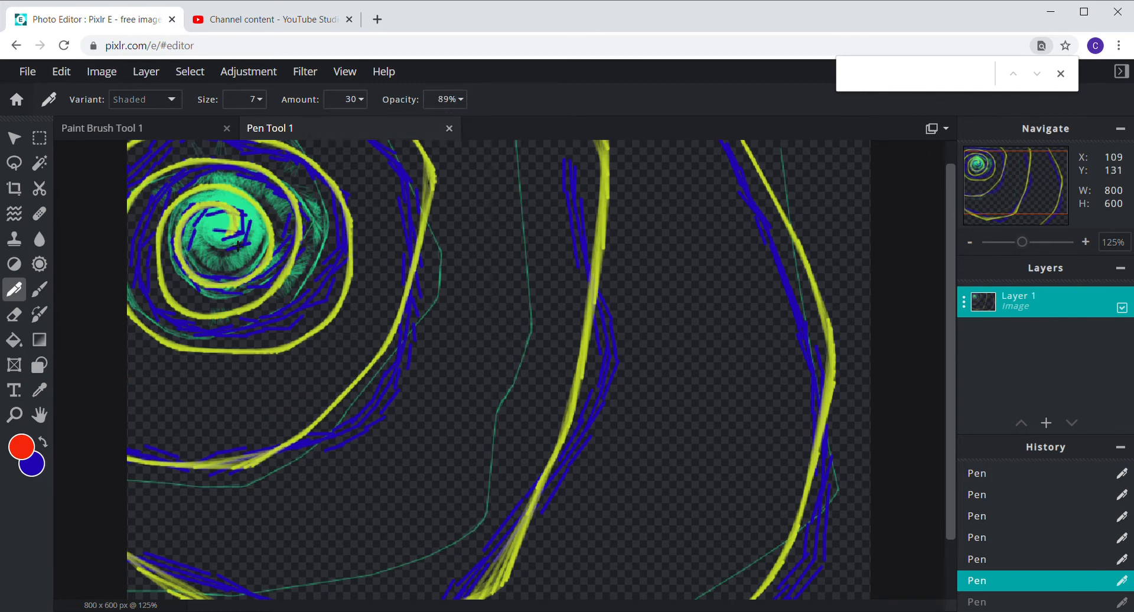
Step: Try a widening red Shaded-pen spiral at 89% opacity over the existing spirals and undo it
mouse_move(238, 237)
mouse_down()
mouse_move(240, 223)
mouse_move(212, 204)
mouse_move(172, 271)
mouse_up()
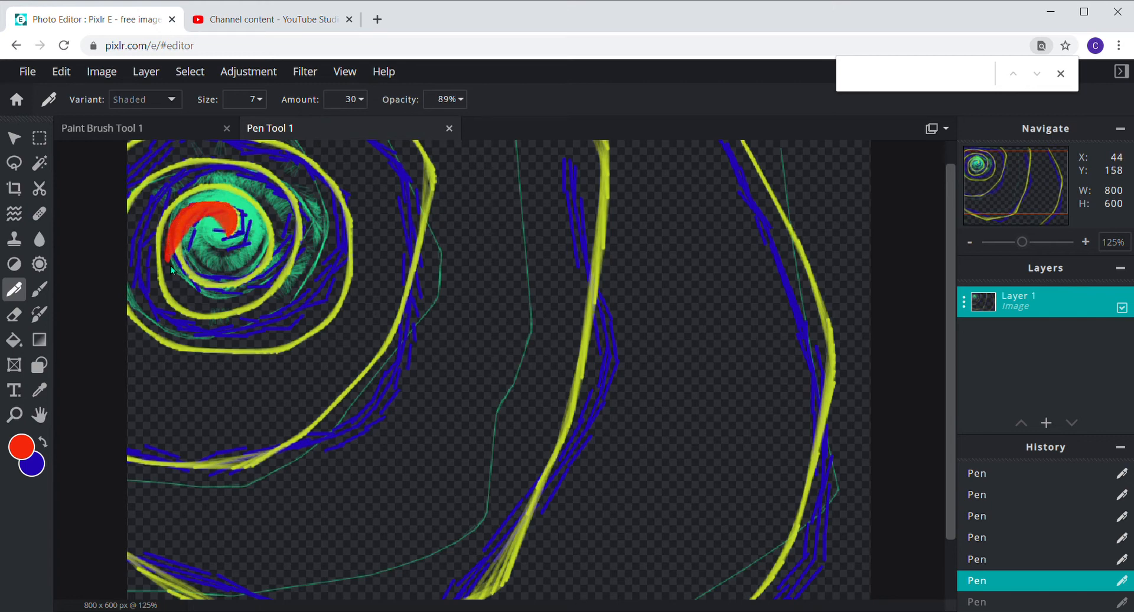
drag(252, 273, 276, 237)
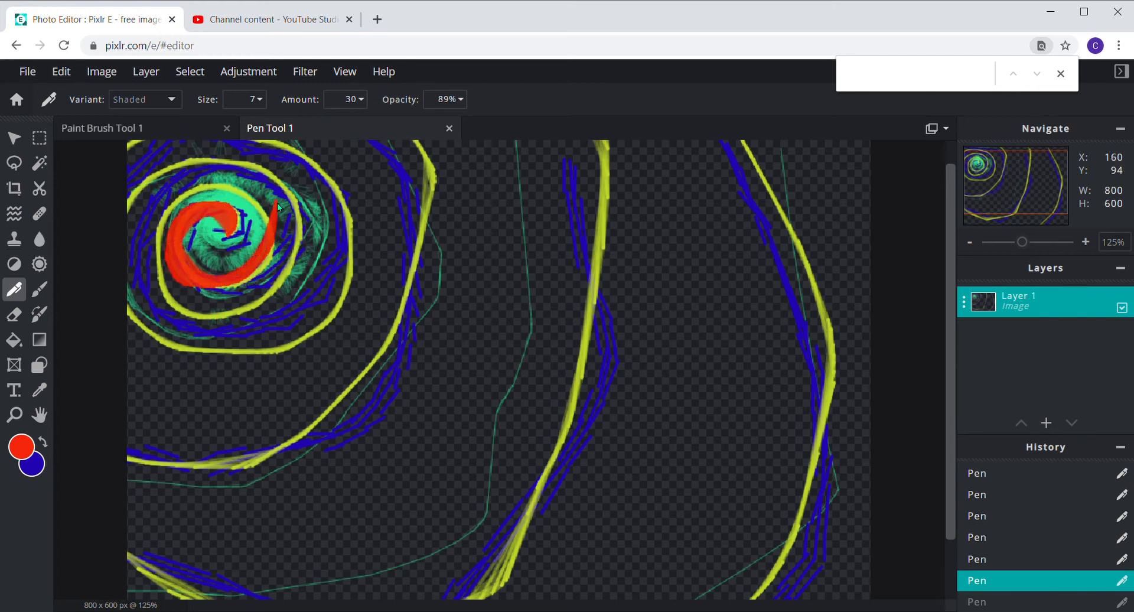
mouse_move(225, 175)
mouse_down()
mouse_move(182, 178)
mouse_move(167, 211)
mouse_move(151, 318)
mouse_move(164, 339)
mouse_move(210, 349)
mouse_move(297, 335)
mouse_move(332, 286)
mouse_move(326, 191)
mouse_move(287, 162)
mouse_move(201, 141)
mouse_move(157, 142)
mouse_move(134, 174)
mouse_up()
mouse_move(128, 455)
mouse_down()
mouse_move(248, 442)
mouse_move(426, 315)
mouse_move(414, 139)
mouse_move(102, 72)
mouse_move(41, 192)
mouse_move(69, 575)
mouse_move(549, 396)
mouse_move(567, 12)
mouse_move(564, 35)
mouse_up()
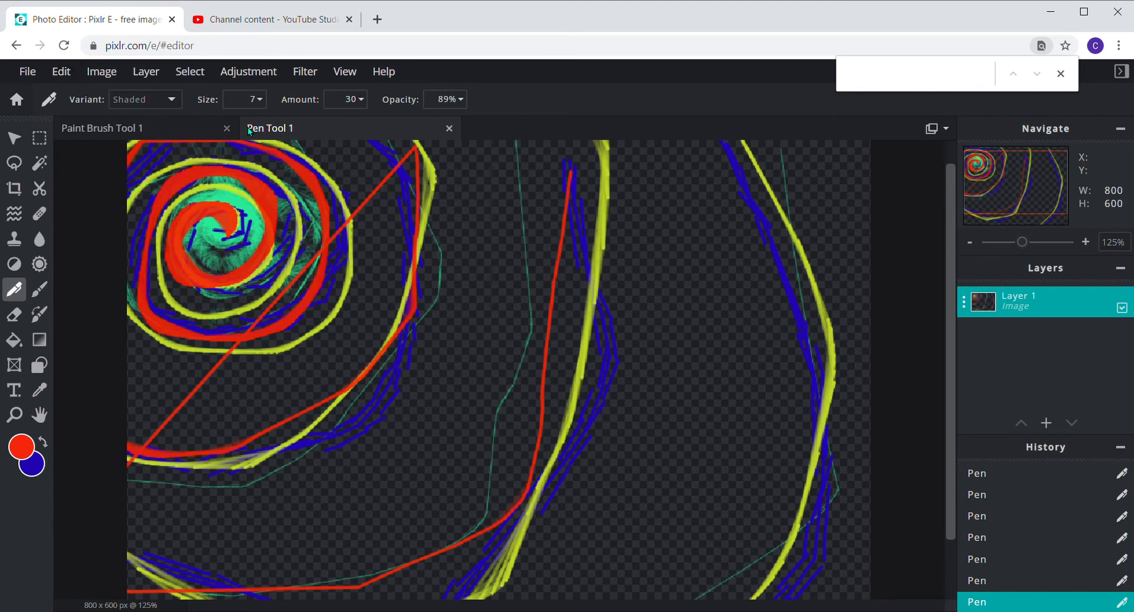
click(61, 71)
click(71, 95)
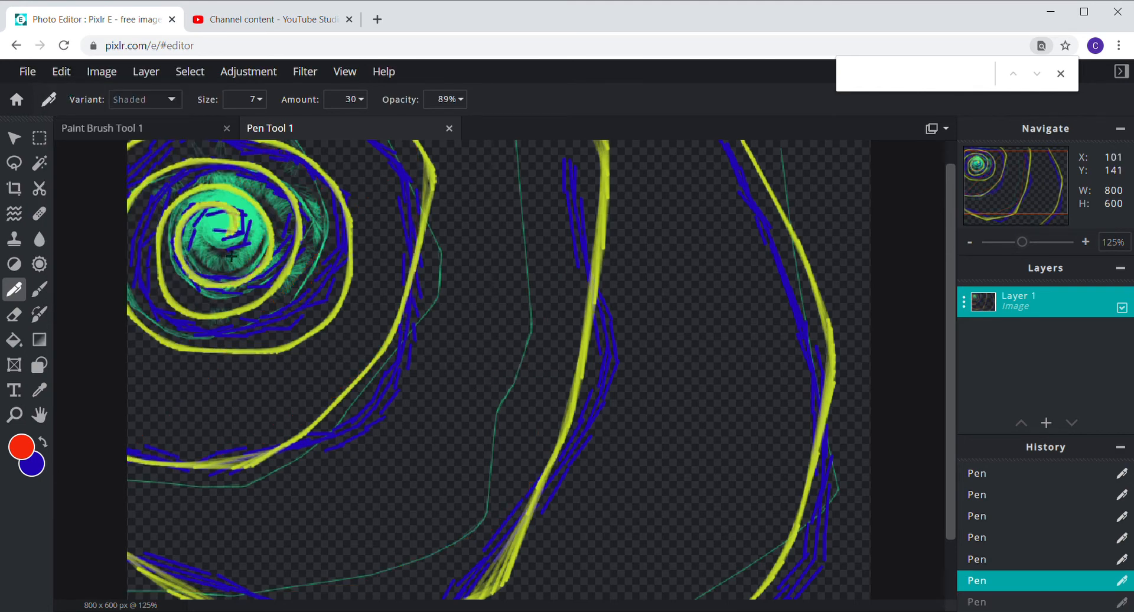
Step: Draw a red Shaded-pen spiral around the green centre, undoing only the stray stroke below it
mouse_move(239, 243)
mouse_down()
mouse_move(217, 211)
mouse_move(178, 237)
mouse_move(181, 281)
mouse_move(205, 306)
mouse_move(261, 289)
mouse_move(275, 225)
mouse_move(243, 183)
mouse_move(221, 176)
mouse_move(179, 193)
mouse_move(146, 257)
mouse_move(143, 306)
mouse_move(186, 347)
mouse_move(263, 362)
mouse_move(330, 317)
mouse_move(339, 206)
mouse_move(307, 169)
mouse_move(185, 125)
mouse_move(143, 166)
mouse_up()
mouse_move(116, 212)
mouse_down()
mouse_move(122, 348)
mouse_move(156, 405)
mouse_move(325, 449)
mouse_up()
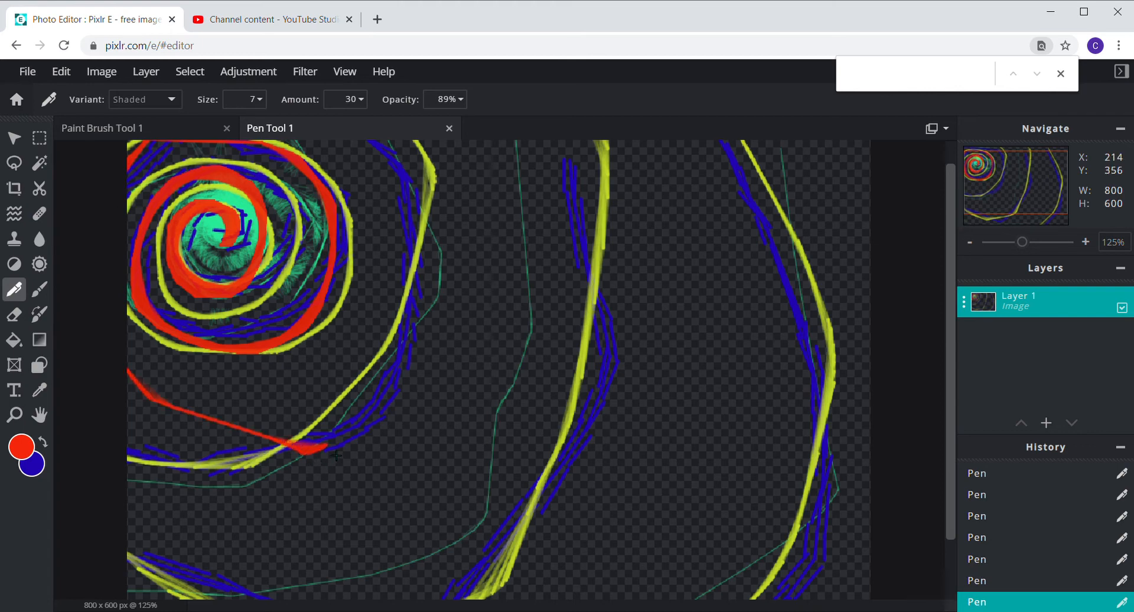
click(61, 71)
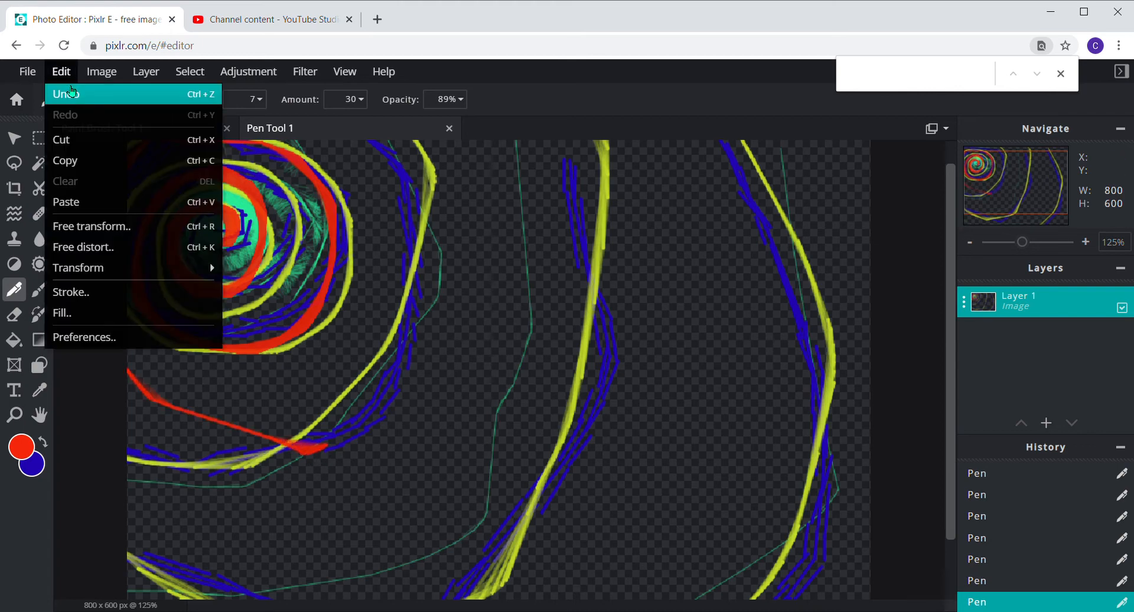
click(69, 95)
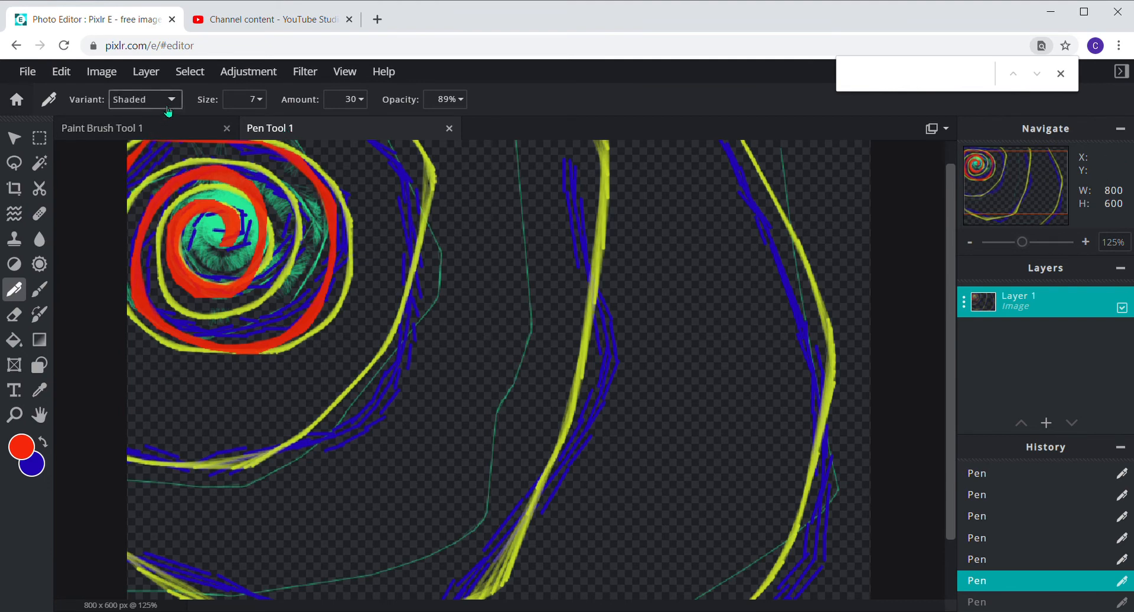
Step: Switch the pen to the Furry variant and set the foreground colour to green #14D18C
click(132, 244)
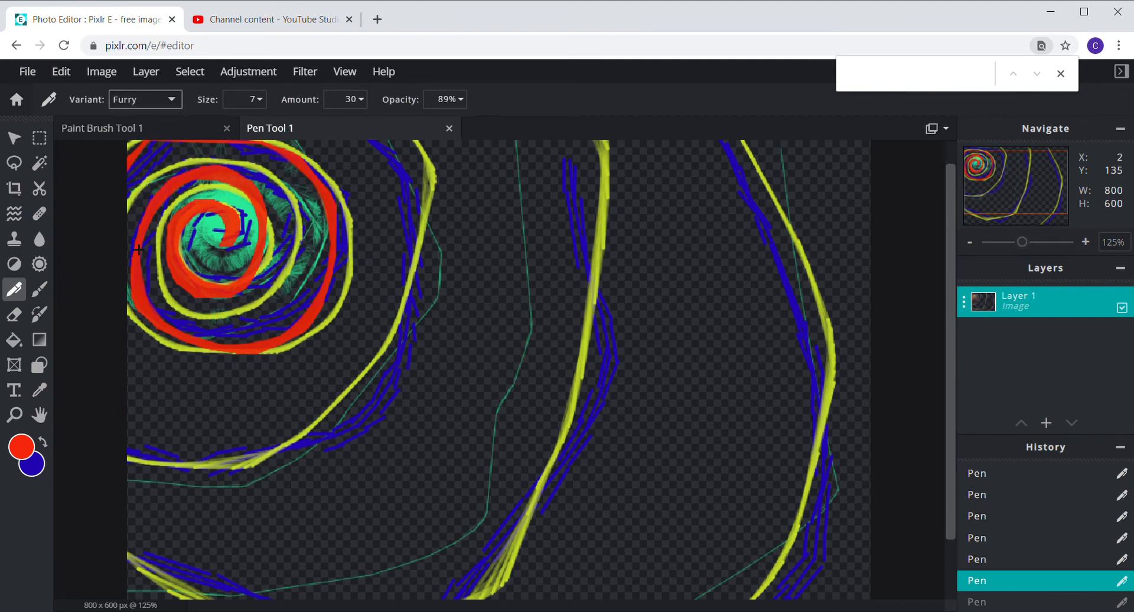
click(22, 449)
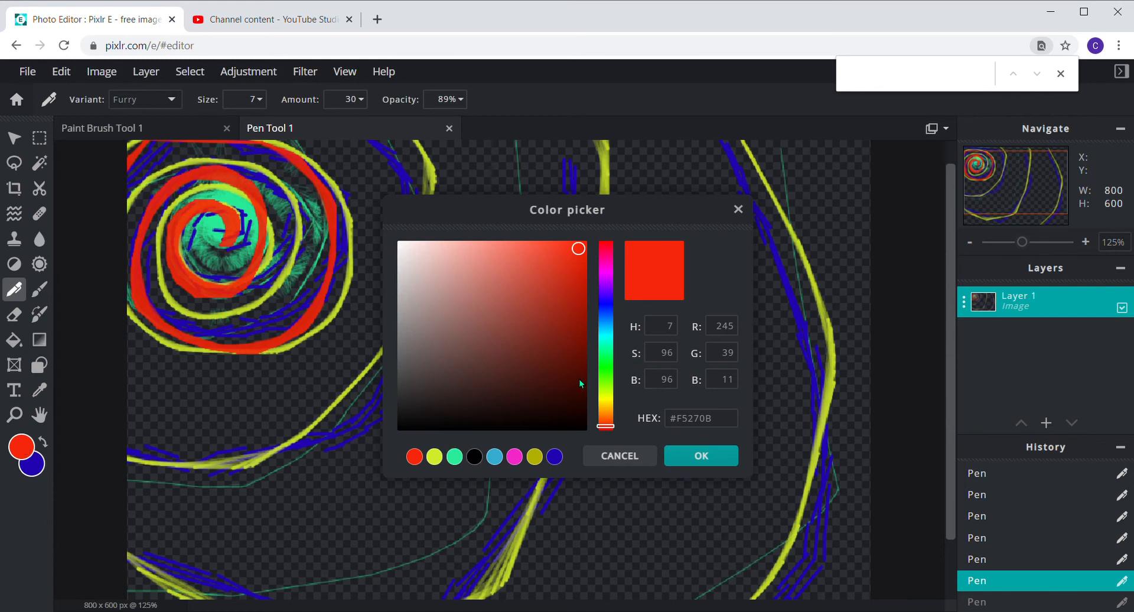
drag(608, 358, 608, 349)
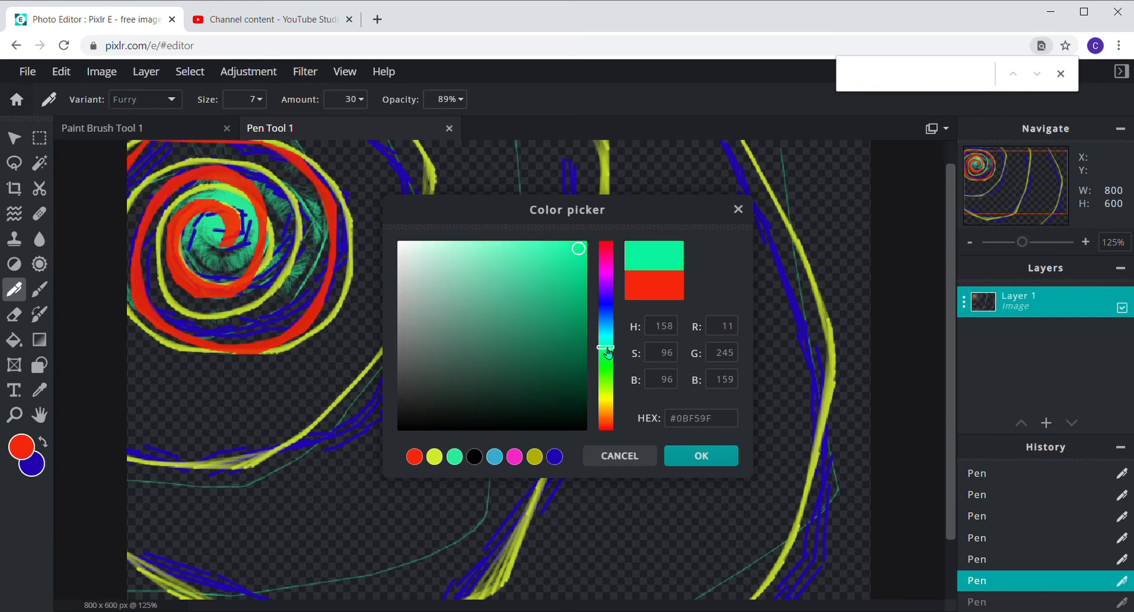
click(570, 280)
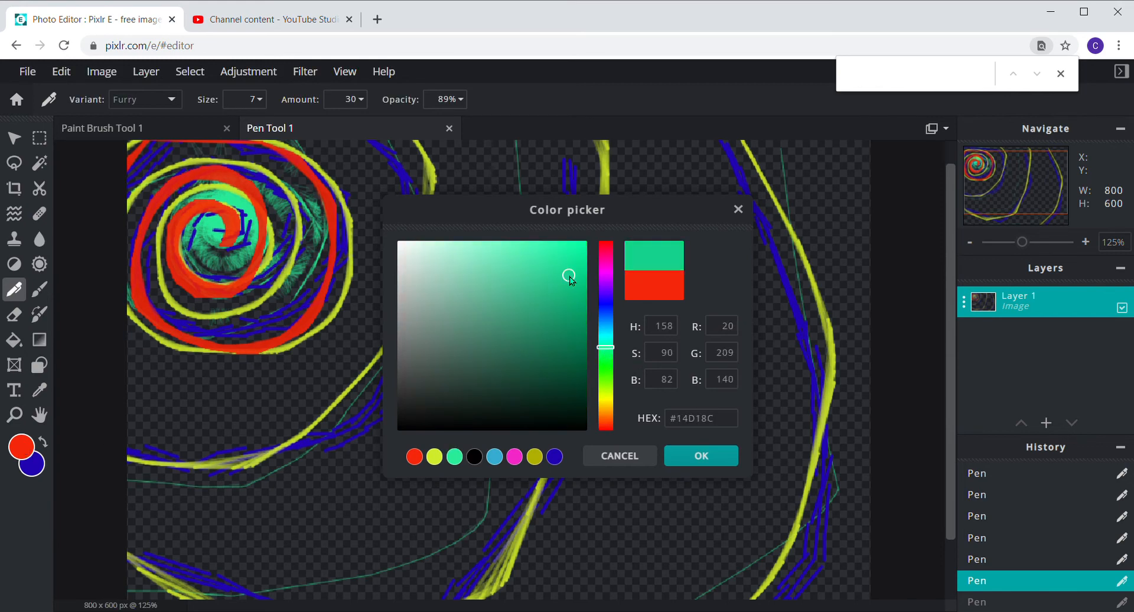
click(700, 457)
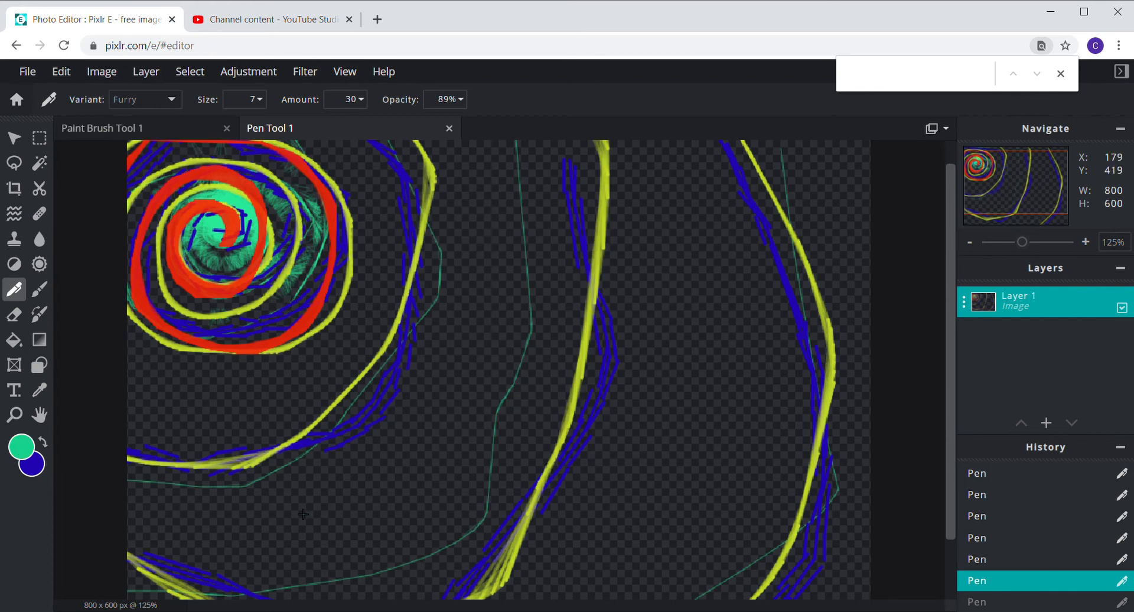
Step: Set the foreground colour to black #000000
click(31, 443)
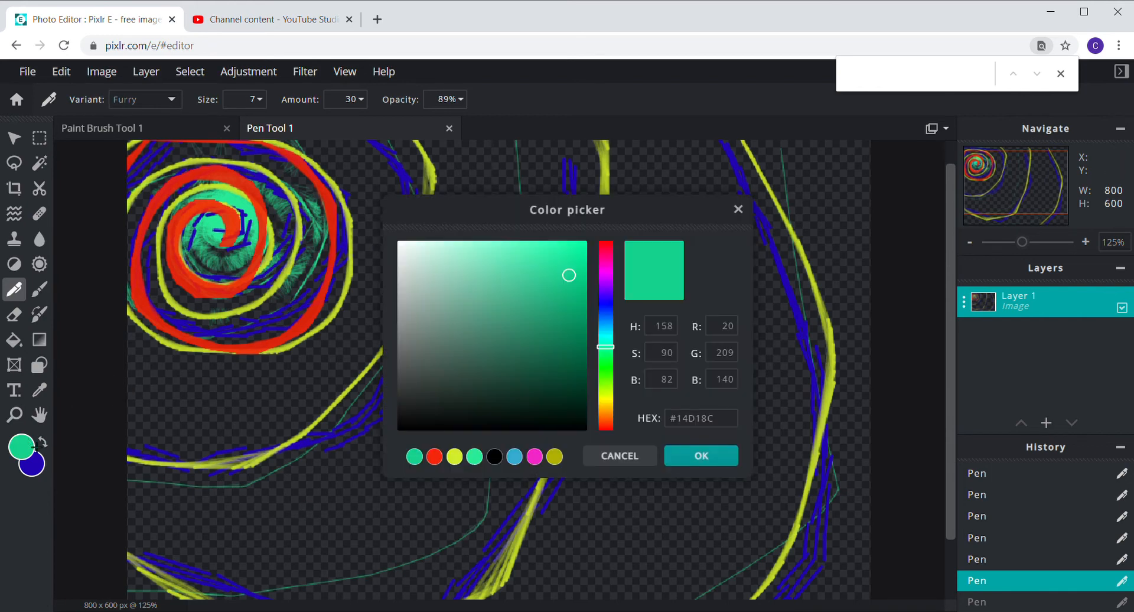
click(613, 275)
click(289, 405)
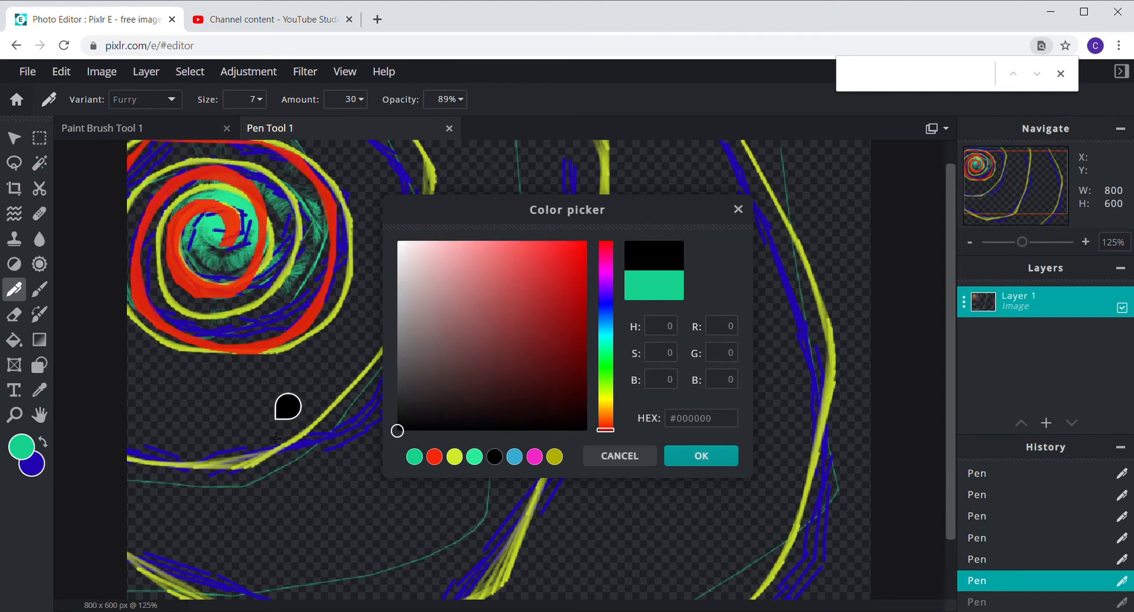
click(612, 273)
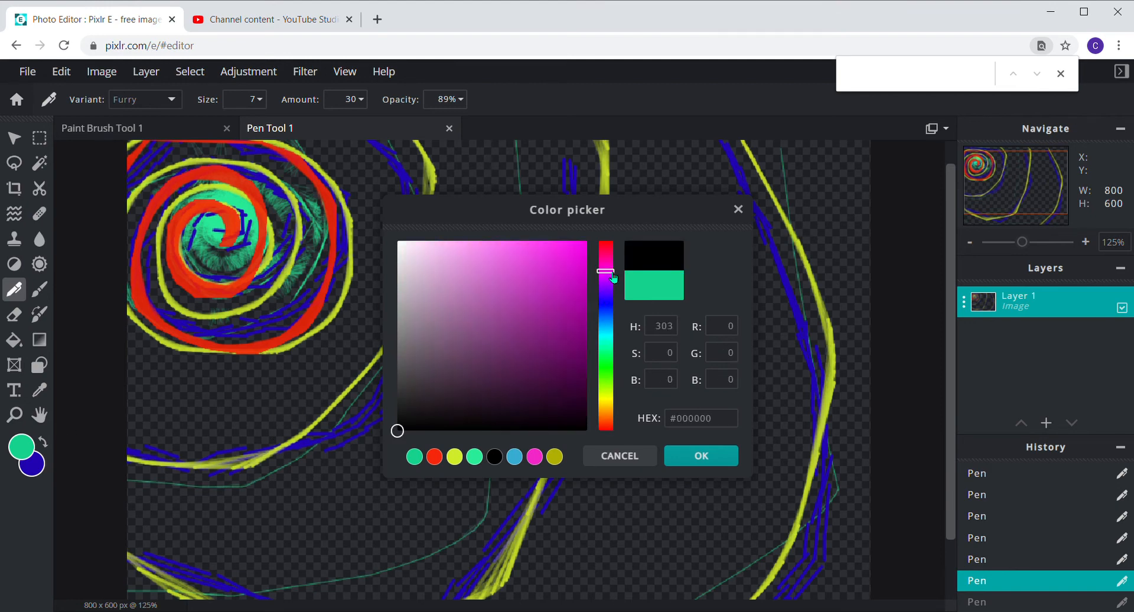
click(702, 455)
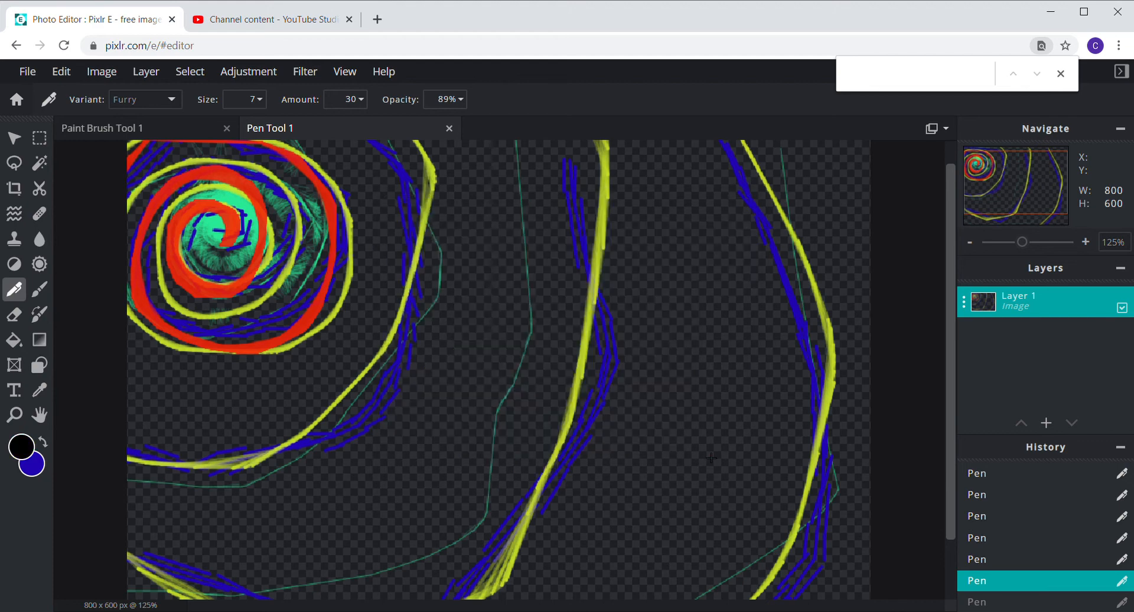
Step: Swap the foreground and background colours, then set the new foreground colour to magenta #B004A7
click(44, 442)
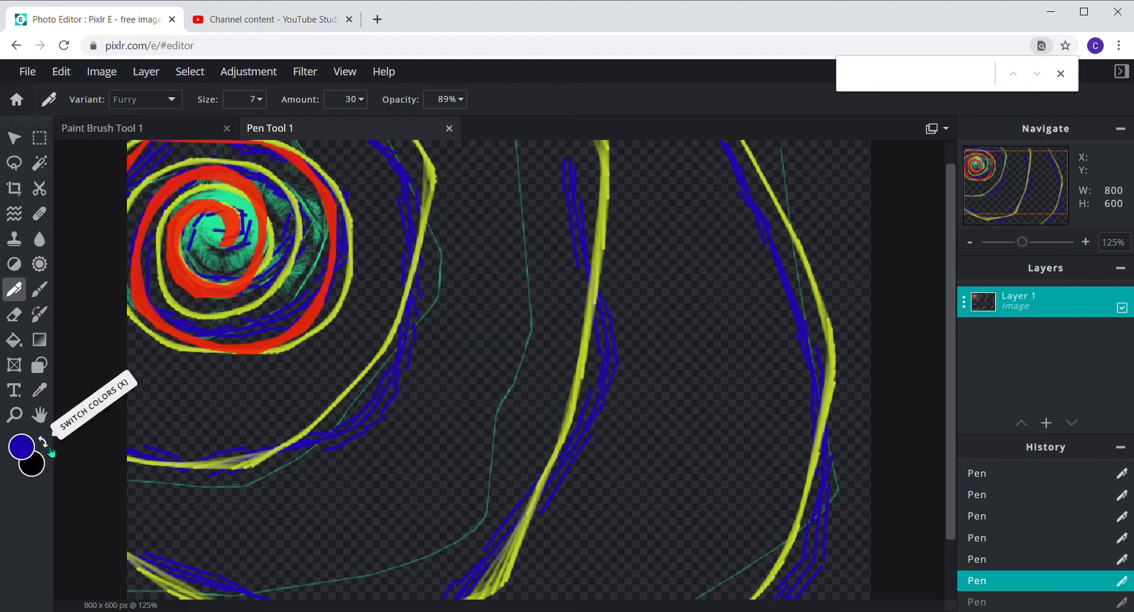
click(21, 447)
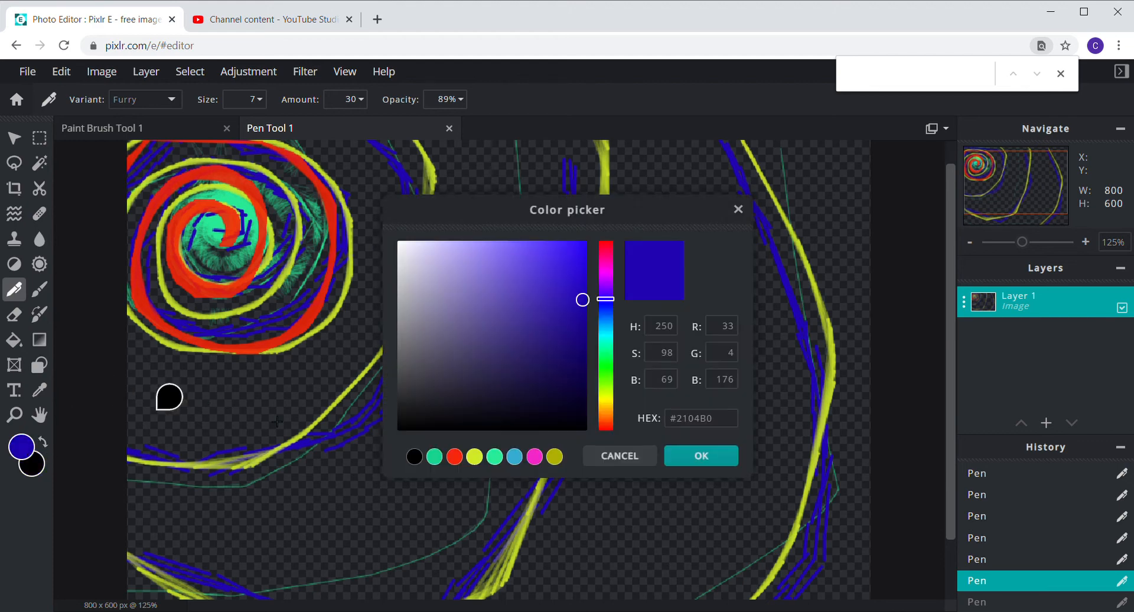
click(612, 273)
click(702, 456)
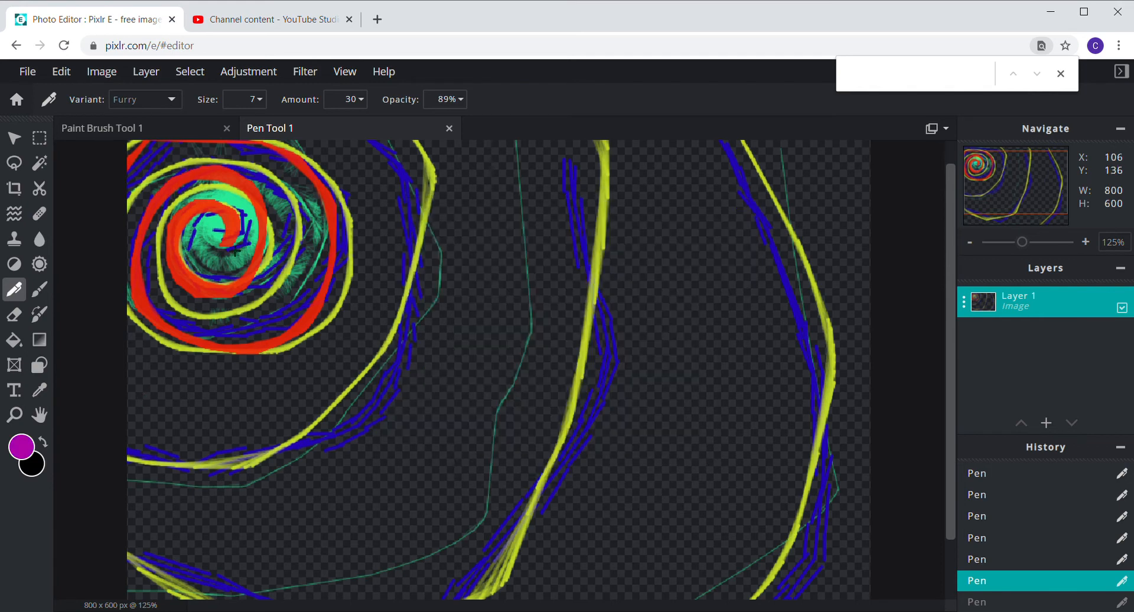
Step: Draw a magenta Furry-pen spiral outward from the centre of the existing spirals, continuing with wide arcs across the canvas
mouse_move(229, 252)
mouse_down()
mouse_move(242, 221)
mouse_move(211, 222)
mouse_move(191, 260)
mouse_move(200, 283)
mouse_move(238, 297)
mouse_move(268, 270)
mouse_move(282, 210)
mouse_move(261, 190)
mouse_move(221, 180)
mouse_move(169, 217)
mouse_move(168, 280)
mouse_move(222, 316)
mouse_move(248, 313)
mouse_move(286, 241)
mouse_up()
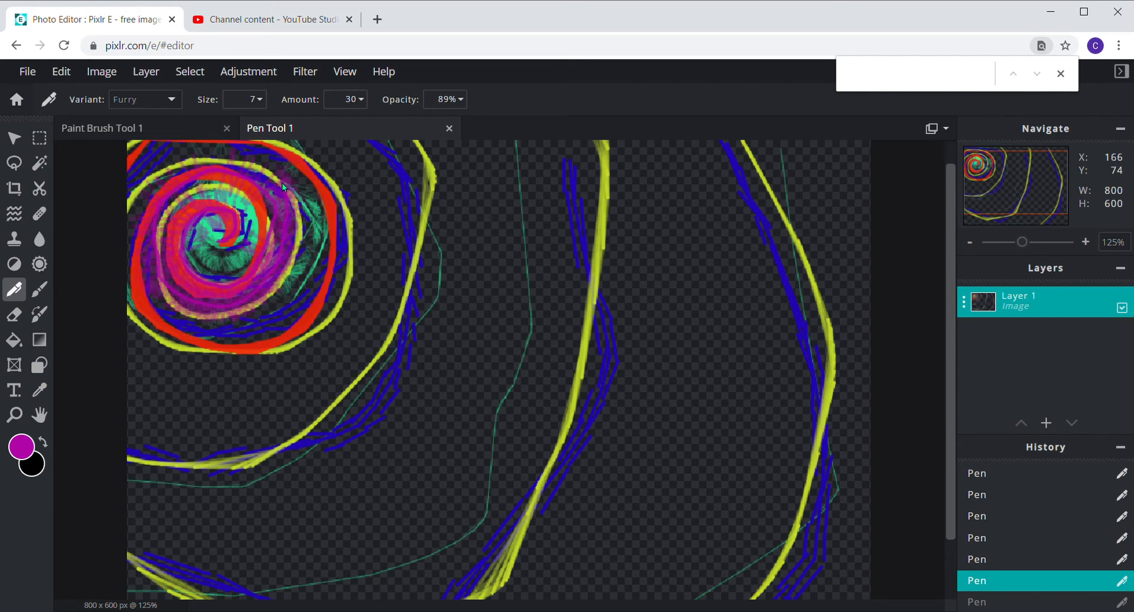
mouse_move(215, 162)
mouse_down()
mouse_move(151, 188)
mouse_move(133, 251)
mouse_move(147, 327)
mouse_move(180, 363)
mouse_up()
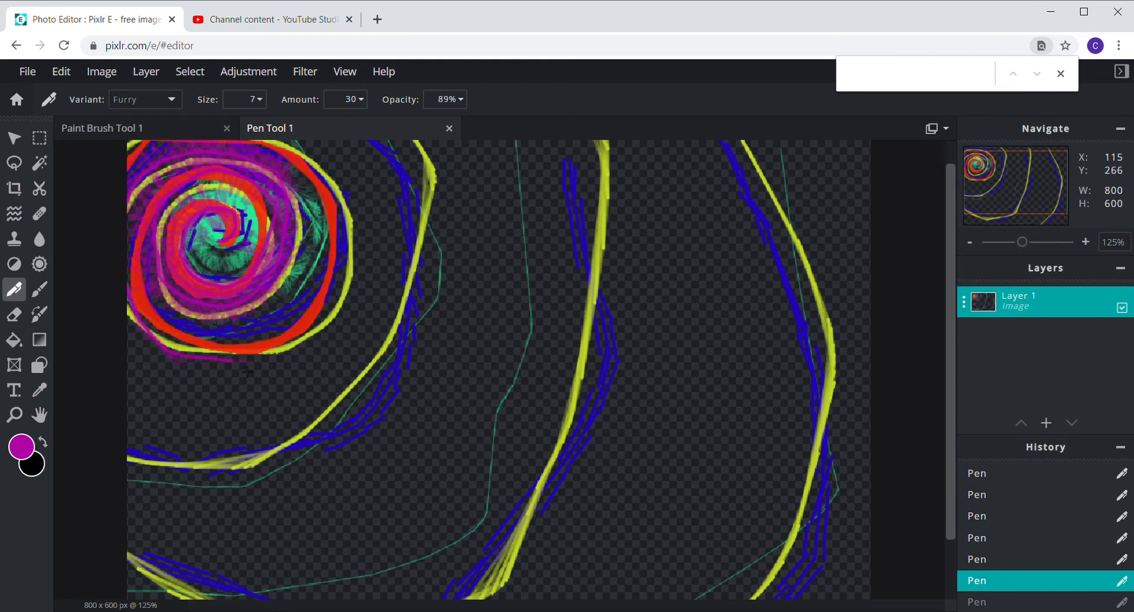
mouse_move(247, 371)
mouse_down()
mouse_move(310, 342)
mouse_move(343, 298)
mouse_move(353, 243)
mouse_move(319, 165)
mouse_move(193, 110)
mouse_move(106, 230)
mouse_up()
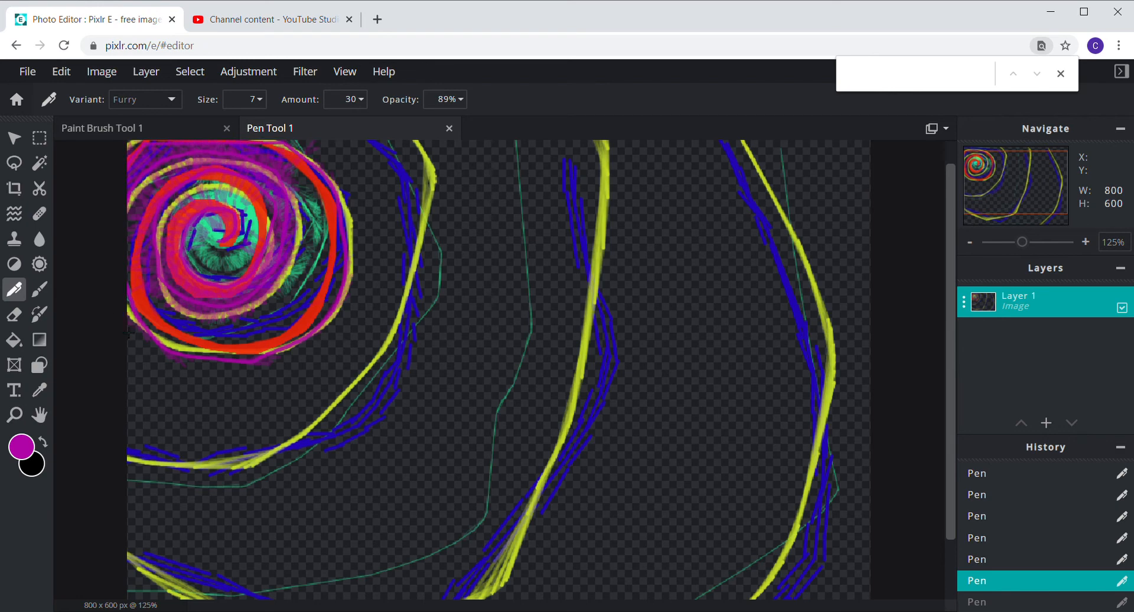
mouse_move(128, 333)
mouse_down()
mouse_move(200, 386)
mouse_move(296, 378)
mouse_move(351, 335)
mouse_move(378, 262)
mouse_move(362, 189)
mouse_move(275, 96)
mouse_up()
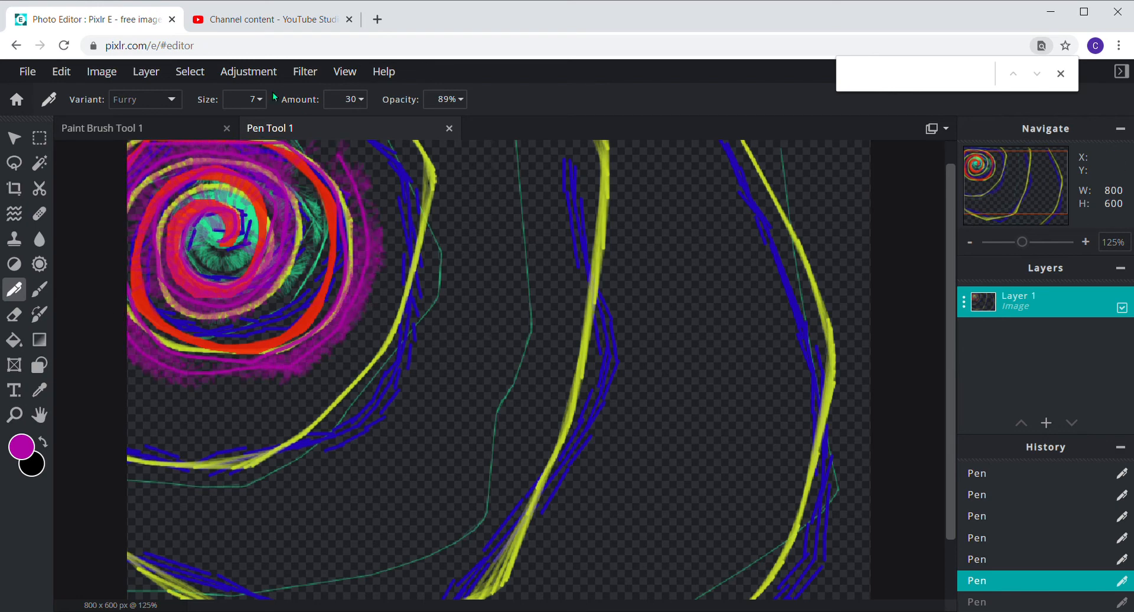
mouse_move(136, 421)
mouse_down()
mouse_move(216, 435)
mouse_move(339, 407)
mouse_move(409, 289)
mouse_move(425, 231)
mouse_move(361, 117)
mouse_move(15, 415)
mouse_move(326, 609)
mouse_move(491, 484)
mouse_move(570, 284)
mouse_move(542, 54)
mouse_move(63, 208)
mouse_up()
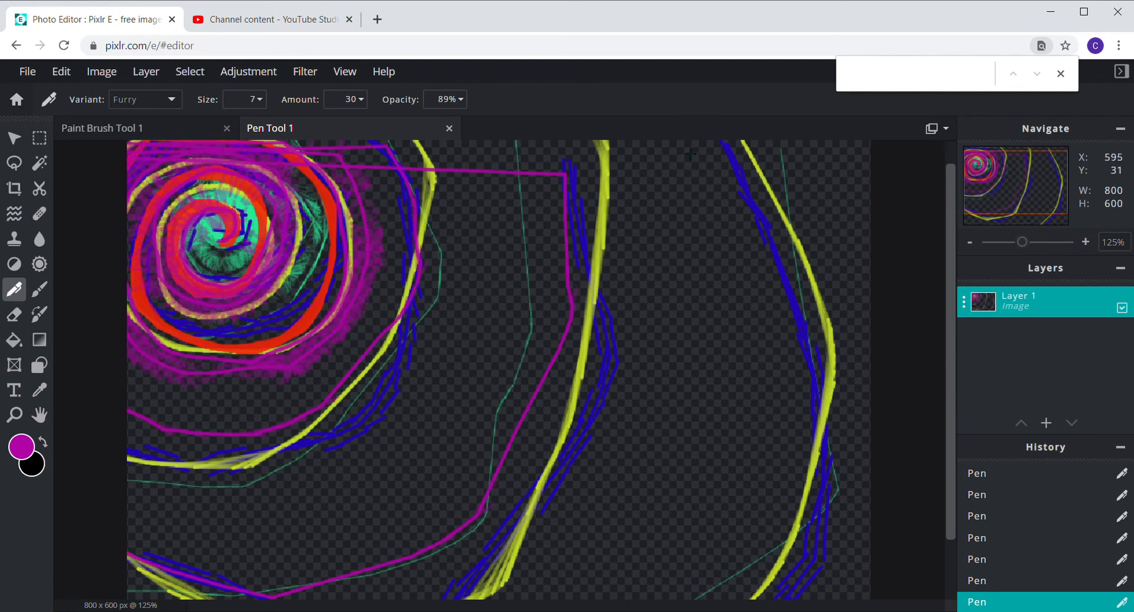
mouse_move(690, 154)
mouse_down()
mouse_move(722, 257)
mouse_move(692, 596)
mouse_up()
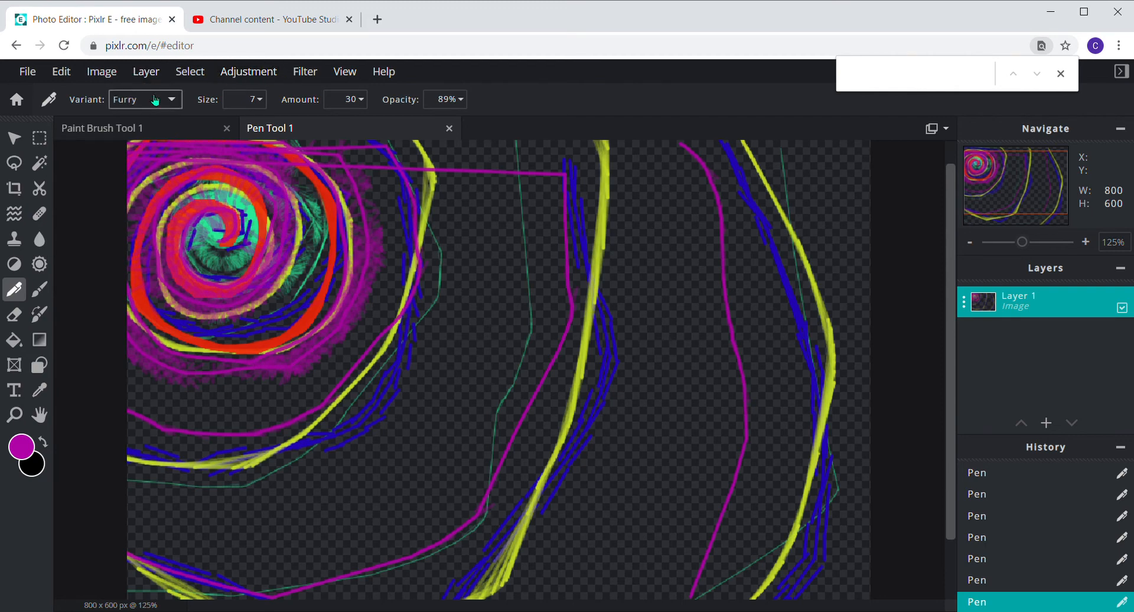
Step: Switch the pen to the Crayon variant and set the foreground colour to near-black #080208
click(125, 272)
click(29, 450)
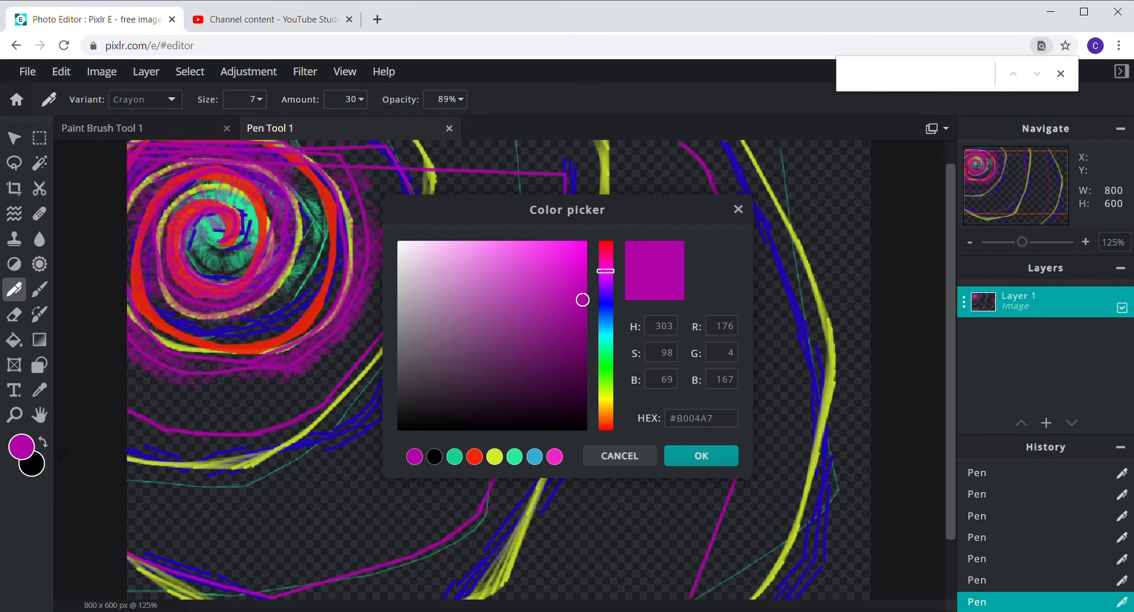
drag(457, 416, 541, 424)
click(701, 457)
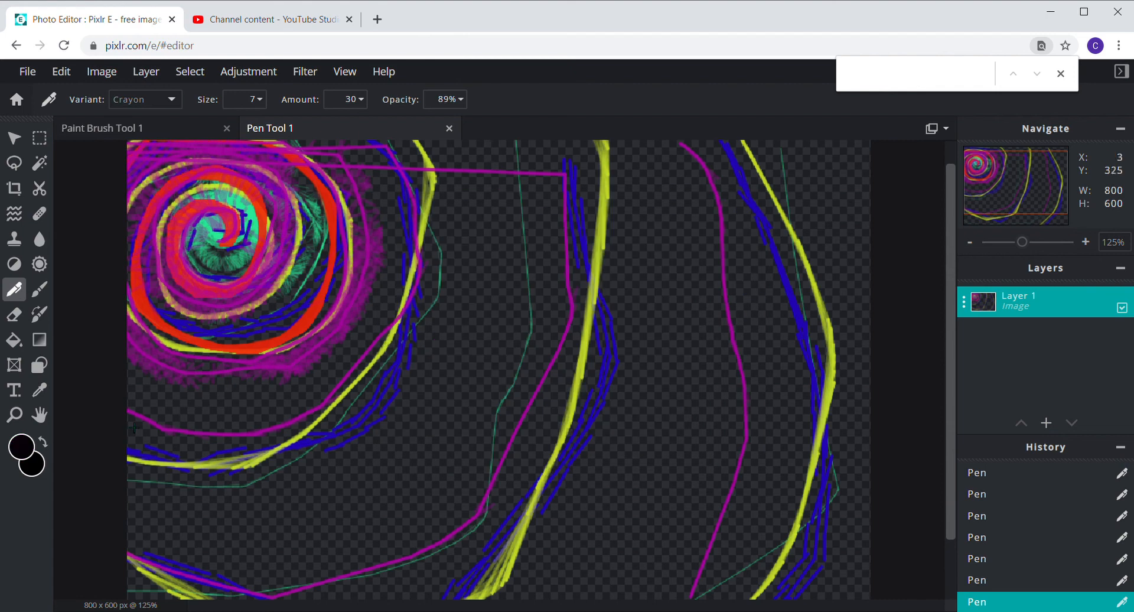
Step: Draw a black Crayon arc around the magenta spiral and a black Crayon spiral outward from its centre
mouse_move(140, 408)
mouse_down()
mouse_move(198, 433)
mouse_move(288, 413)
mouse_move(315, 394)
mouse_move(384, 286)
mouse_move(371, 184)
mouse_up()
drag(324, 139, 322, 137)
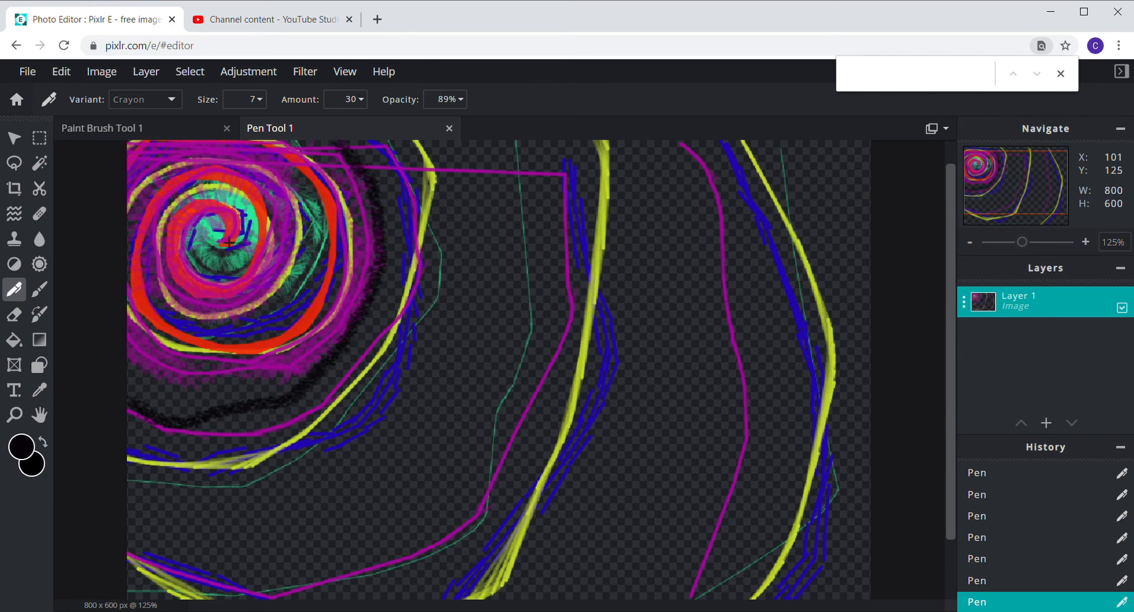
mouse_move(222, 243)
mouse_down()
mouse_move(194, 227)
mouse_move(182, 254)
mouse_move(187, 276)
mouse_move(237, 302)
mouse_move(270, 244)
mouse_move(262, 215)
mouse_move(230, 195)
mouse_move(164, 223)
mouse_move(144, 273)
mouse_move(188, 331)
mouse_move(229, 342)
mouse_move(280, 328)
mouse_move(309, 286)
mouse_move(307, 235)
mouse_move(289, 191)
mouse_move(256, 169)
mouse_move(203, 165)
mouse_move(136, 208)
mouse_up()
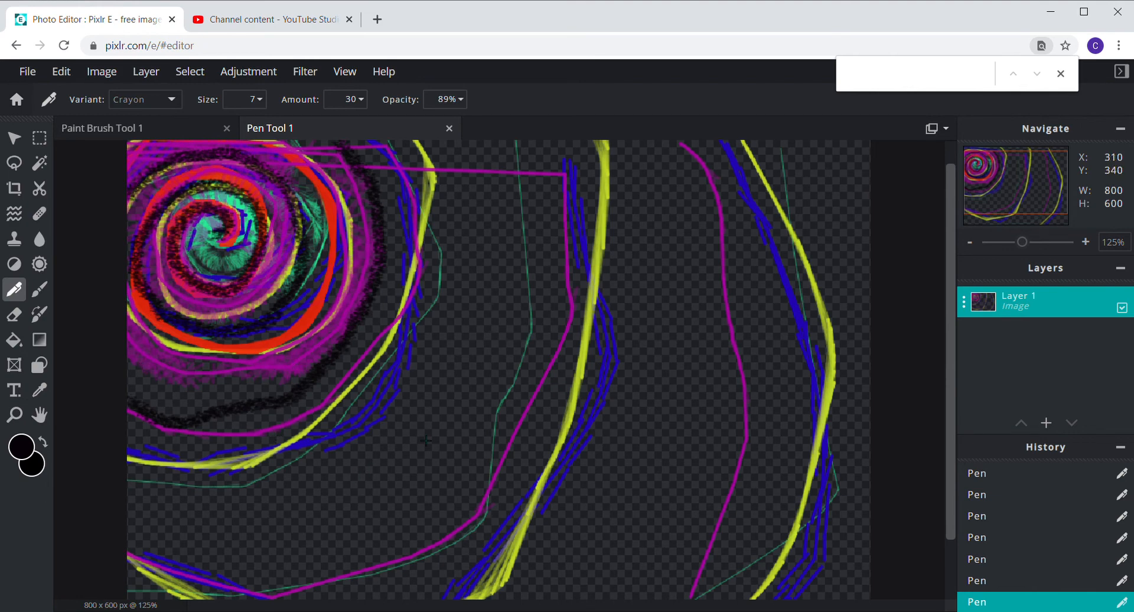
Step: Set the pen size to 28 and draw three wide black Crayon arcs outside the central spiral, out to the canvas's far edge
click(262, 104)
click(204, 125)
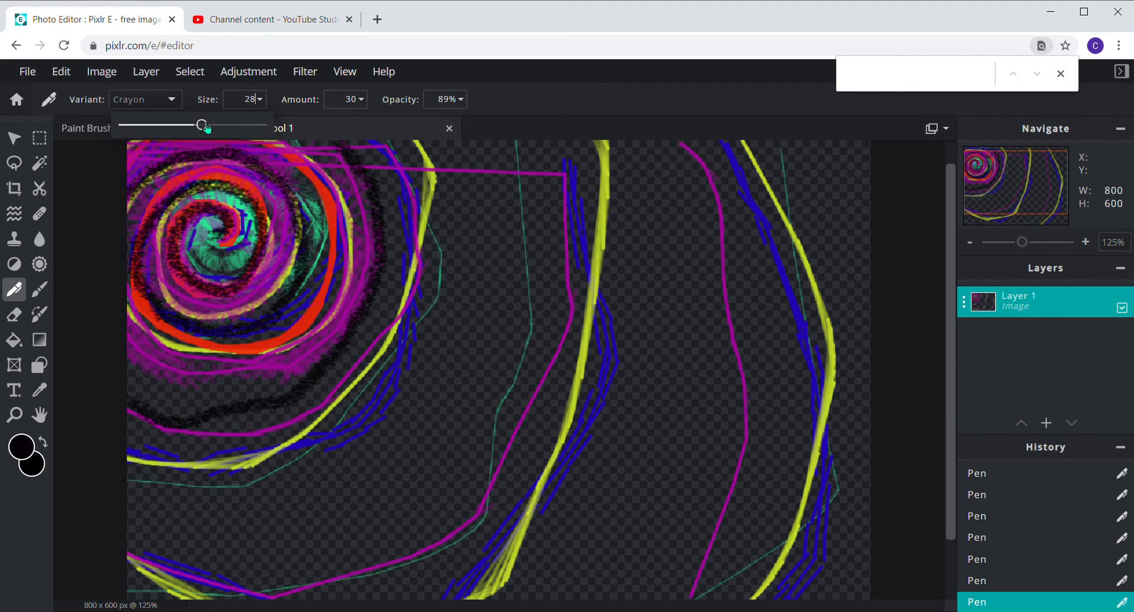
mouse_move(490, 159)
mouse_down()
mouse_move(468, 318)
mouse_move(419, 425)
mouse_move(334, 478)
mouse_move(214, 488)
mouse_move(135, 479)
mouse_up()
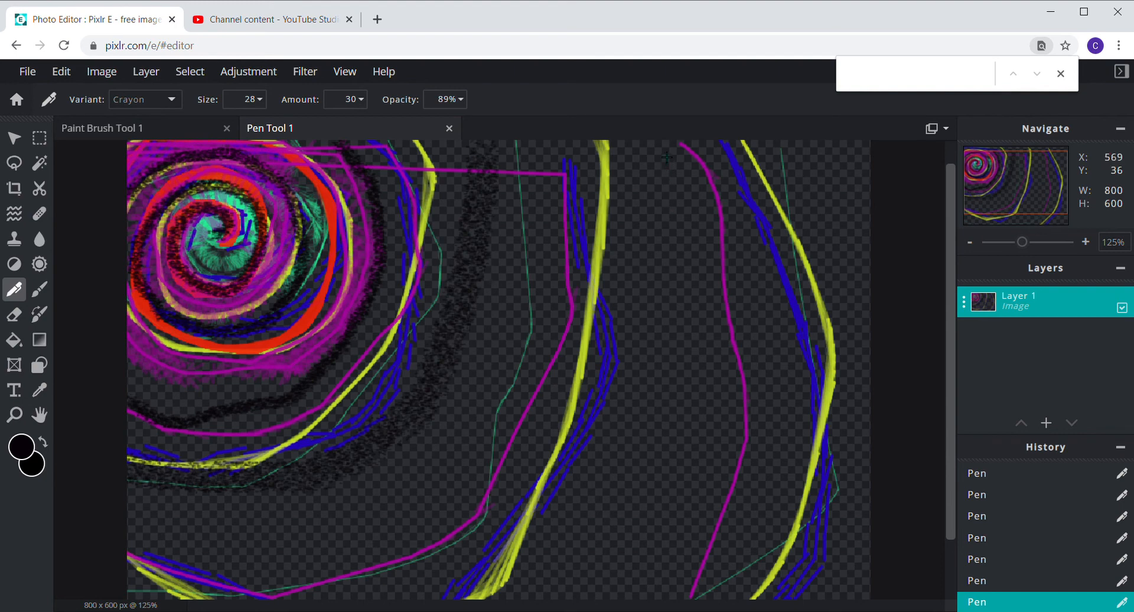
mouse_move(670, 169)
mouse_down()
mouse_move(681, 222)
mouse_move(662, 394)
mouse_move(643, 474)
mouse_move(571, 590)
mouse_up()
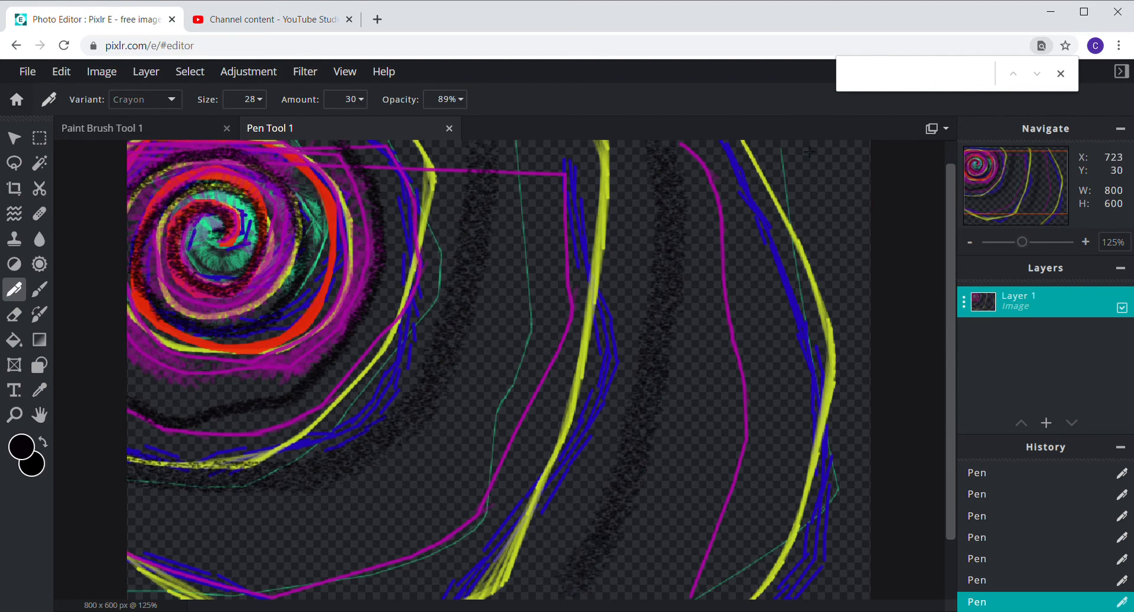
mouse_move(809, 152)
mouse_down()
mouse_move(847, 251)
mouse_move(868, 358)
mouse_move(875, 493)
mouse_move(855, 596)
mouse_up()
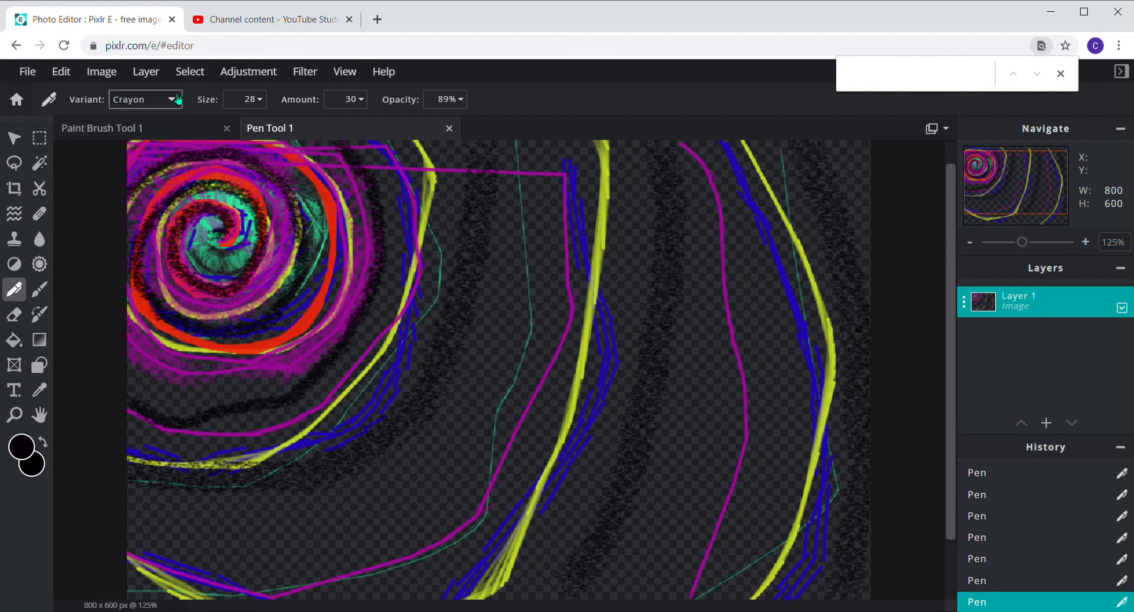
Step: Switch the pen to the Ink variant and set the foreground colour to bright green #15EC12
click(125, 293)
click(21, 447)
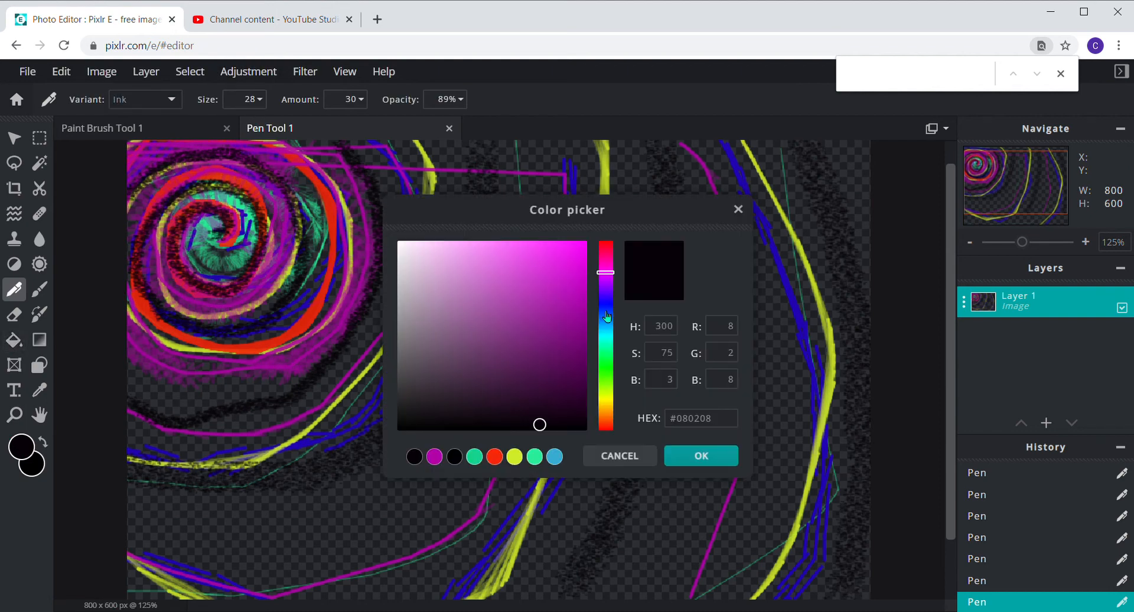
click(610, 363)
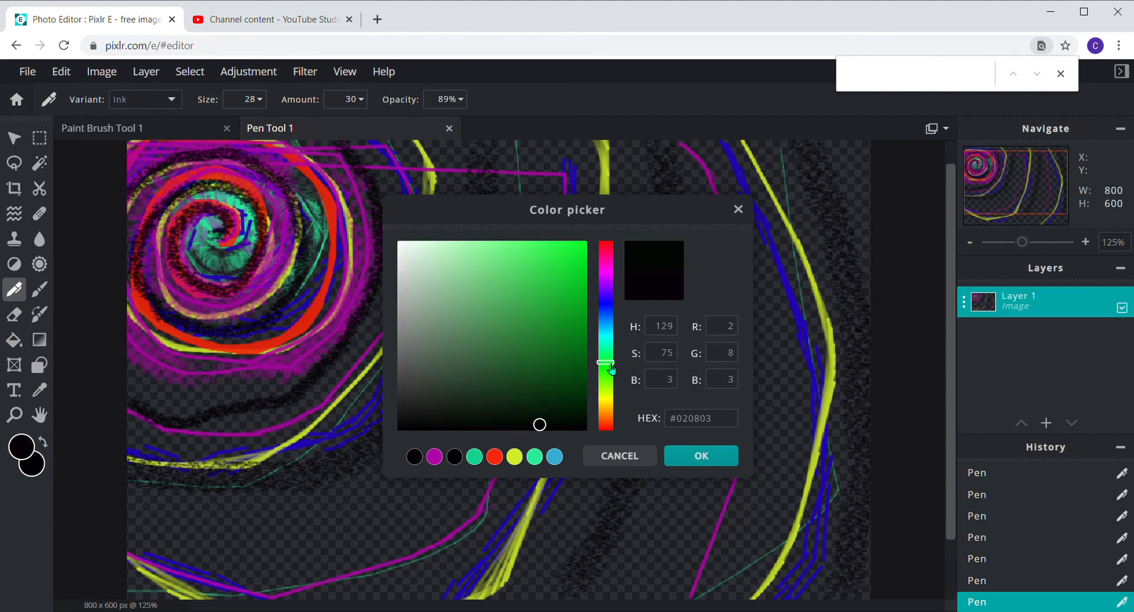
mouse_move(612, 369)
mouse_down()
mouse_move(618, 387)
mouse_move(617, 358)
mouse_move(618, 376)
mouse_up()
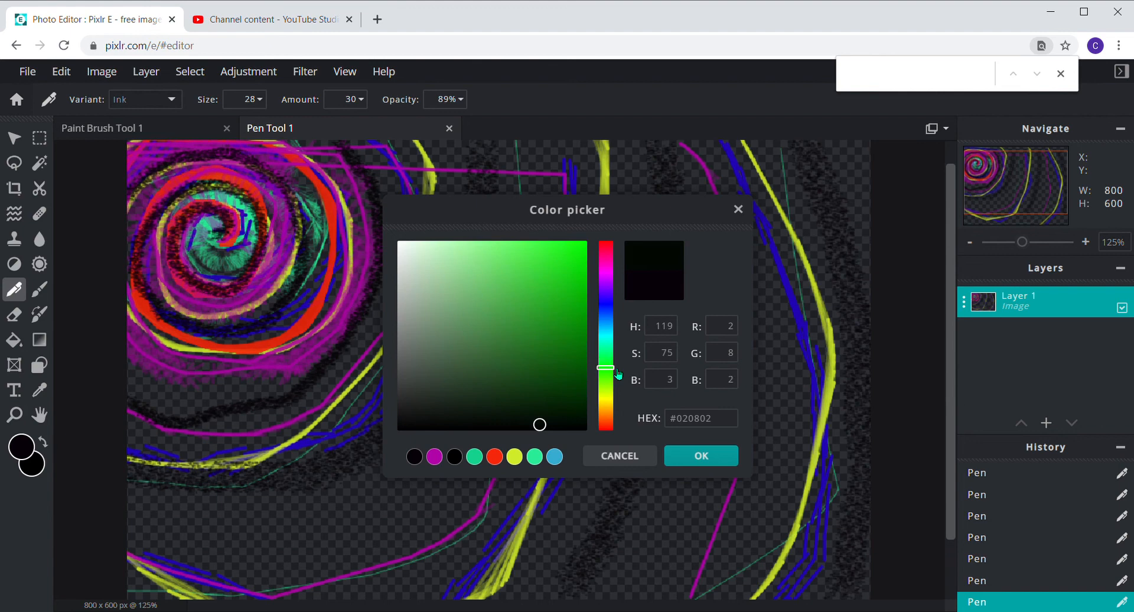
click(573, 256)
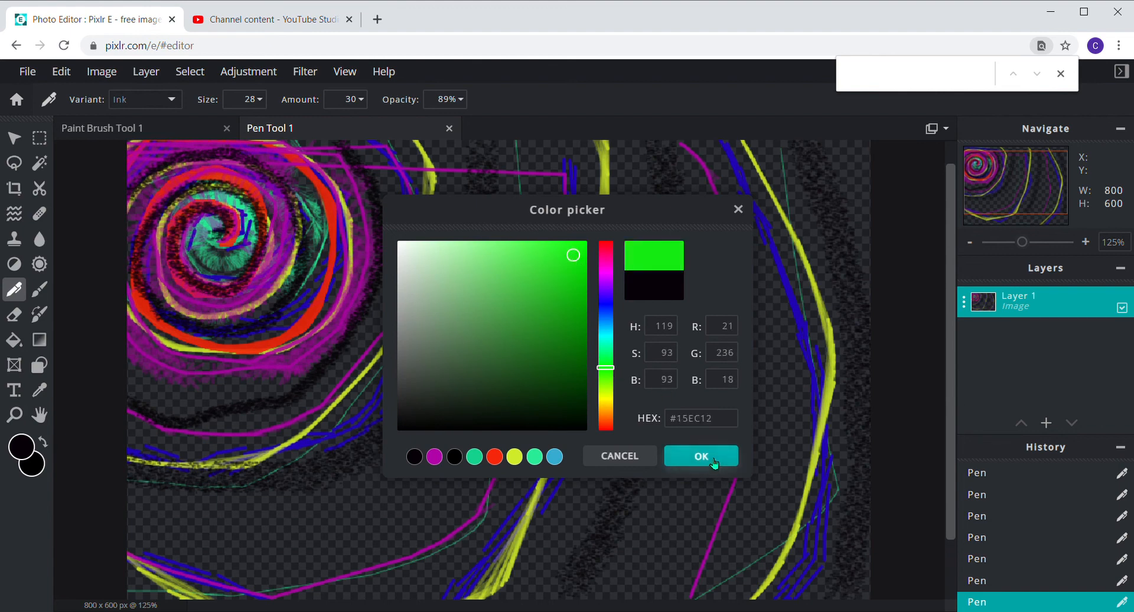
click(705, 460)
Step: Try a thick green Ink-pen arc at size 28 outside the central spiral and undo it
mouse_move(126, 519)
mouse_down()
mouse_move(227, 543)
mouse_move(329, 542)
mouse_move(416, 479)
mouse_move(482, 358)
mouse_move(525, 227)
mouse_move(524, 167)
mouse_up()
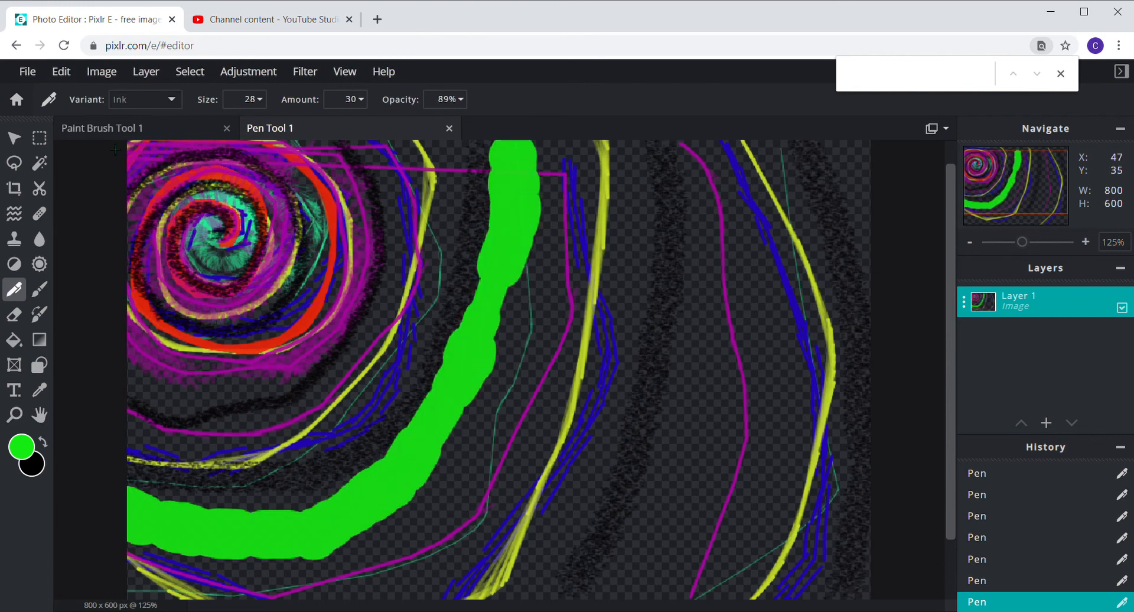
click(69, 79)
click(67, 95)
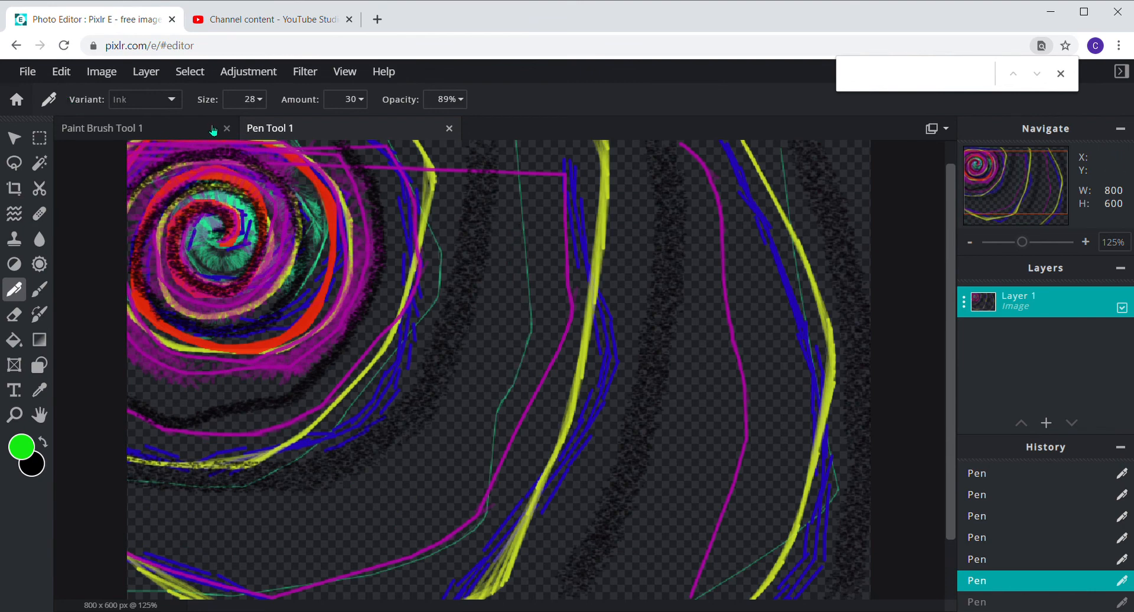
Step: Set the pen size to 7
click(262, 105)
drag(208, 130, 145, 128)
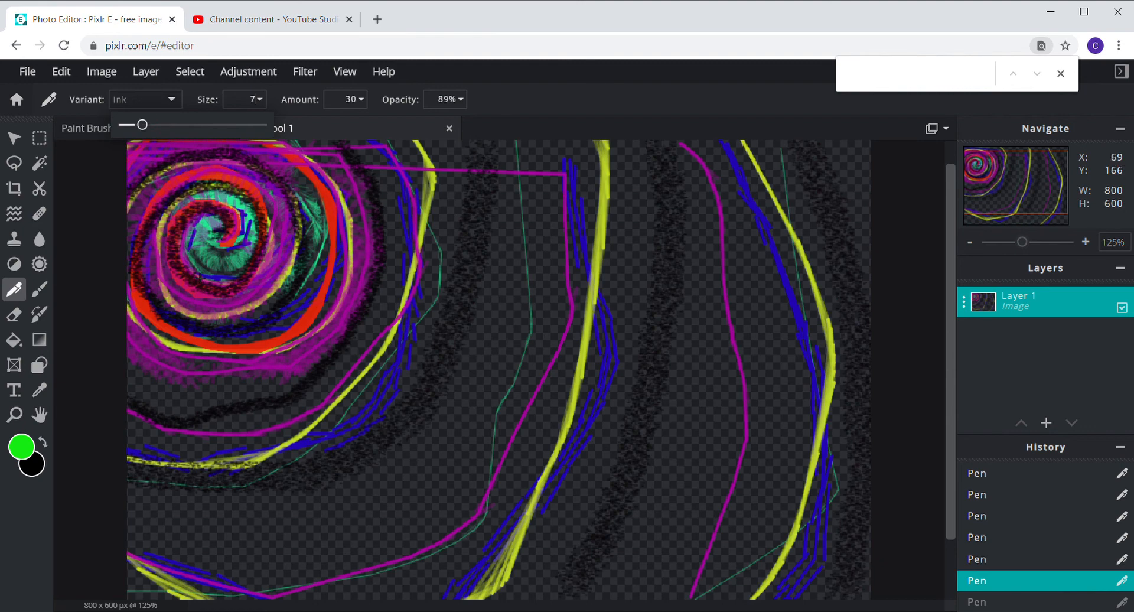
Step: Try a green Ink-pen spiral at size 7 over the centre of the existing spirals and undo it
click(211, 236)
mouse_move(223, 244)
mouse_down()
mouse_move(229, 212)
mouse_move(184, 223)
mouse_move(188, 271)
mouse_move(251, 286)
mouse_move(272, 204)
mouse_move(204, 185)
mouse_move(176, 218)
mouse_move(186, 232)
mouse_up()
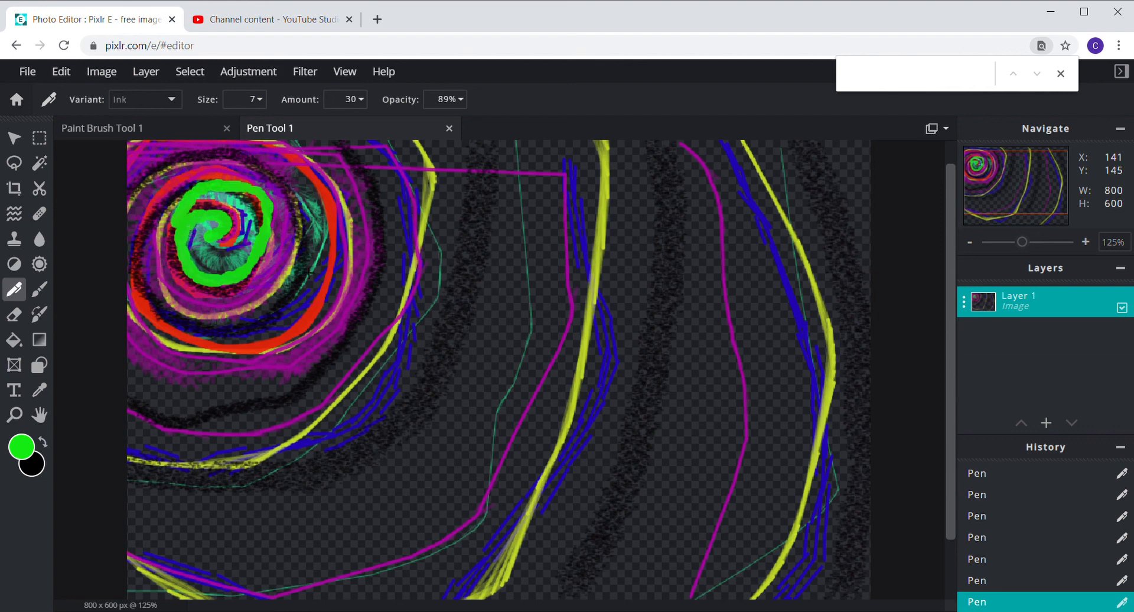
click(61, 71)
click(68, 94)
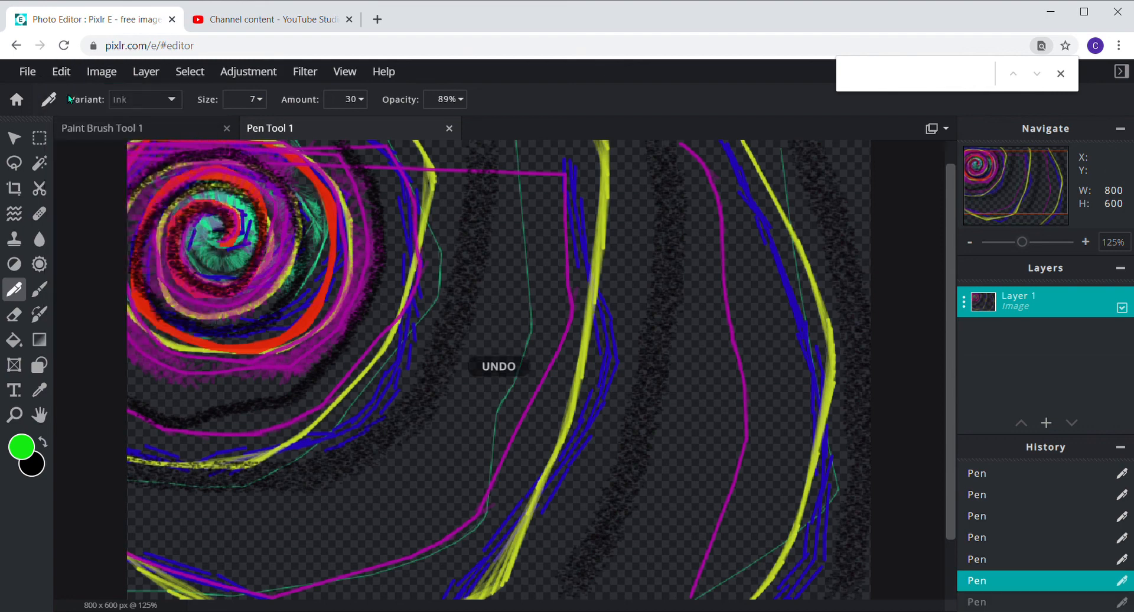
Step: Try a bright green Ink-pen spiral at 89% opacity from the centre of the existing spirals and undo it
mouse_move(223, 236)
mouse_down()
mouse_move(207, 202)
mouse_move(173, 202)
mouse_move(204, 315)
mouse_move(361, 265)
mouse_up()
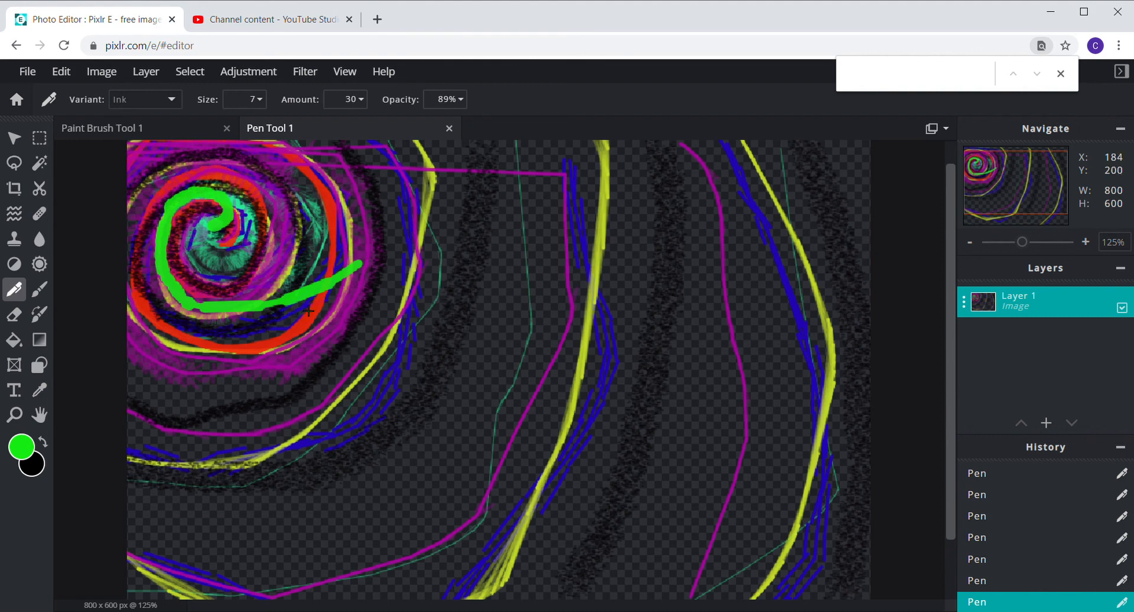
click(63, 74)
click(66, 94)
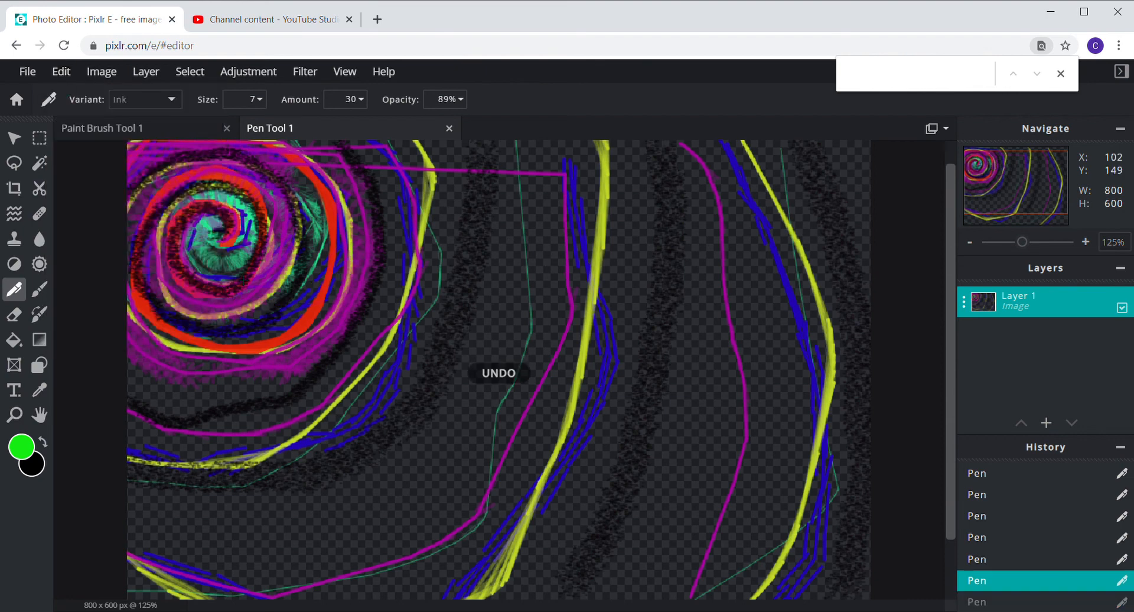
Step: Set the pen opacity to 100%, try a green Ink-pen spiral over the central spirals and undo it
click(461, 99)
drag(449, 124, 474, 135)
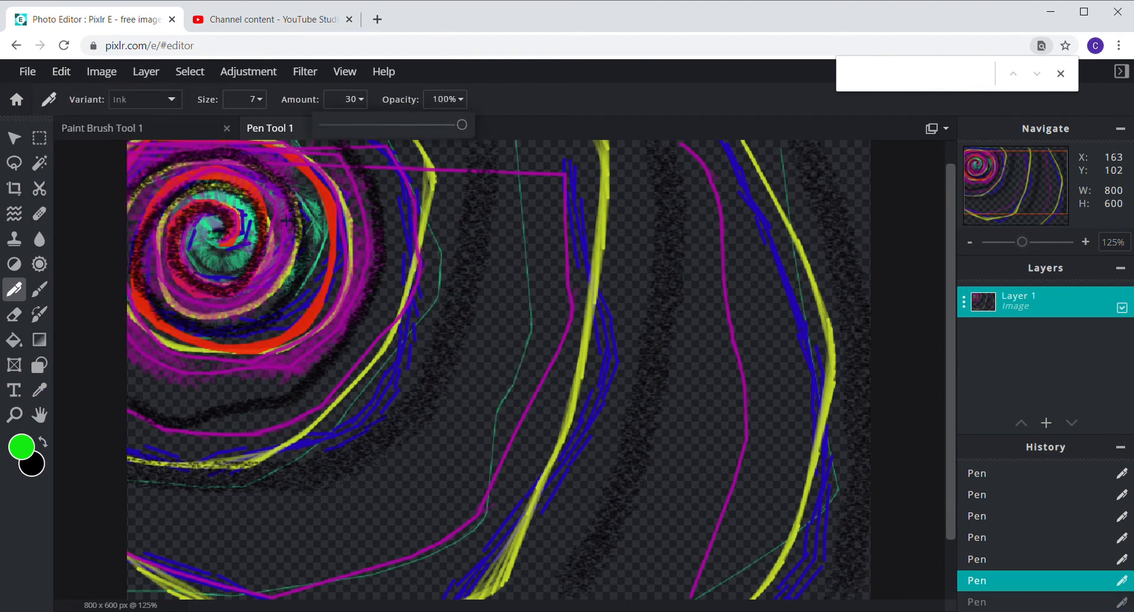
mouse_move(231, 257)
mouse_down()
mouse_move(223, 244)
mouse_move(236, 226)
mouse_move(201, 211)
mouse_move(171, 239)
mouse_move(214, 272)
mouse_move(263, 255)
mouse_move(261, 202)
mouse_move(223, 172)
mouse_move(188, 193)
mouse_move(166, 188)
mouse_move(138, 273)
mouse_move(183, 314)
mouse_move(277, 325)
mouse_move(300, 278)
mouse_move(298, 231)
mouse_move(273, 141)
mouse_move(250, 124)
mouse_up()
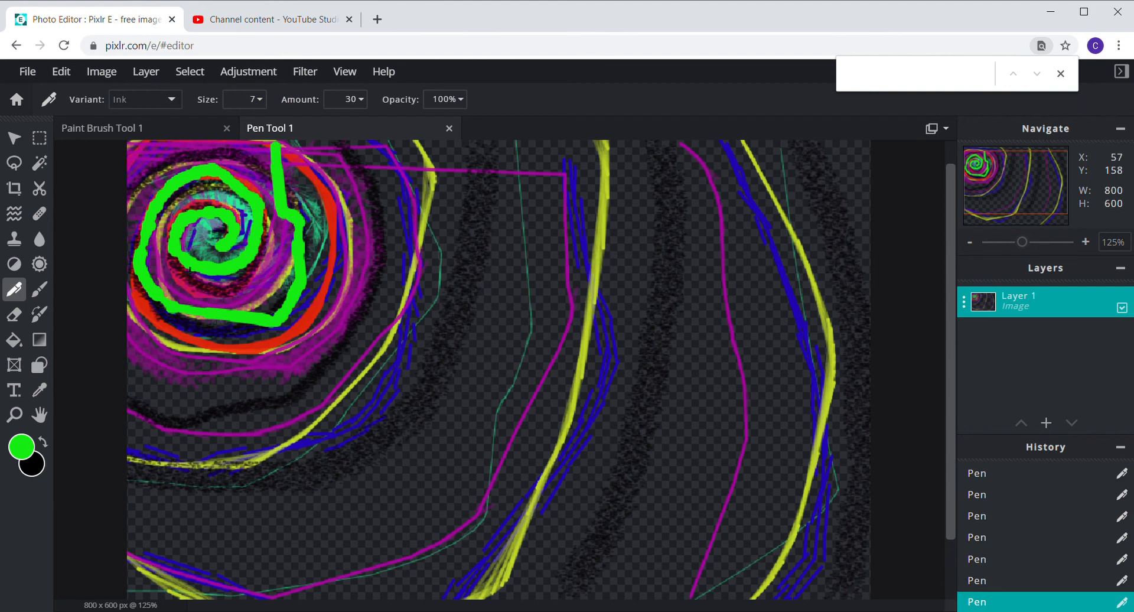
click(61, 72)
click(79, 98)
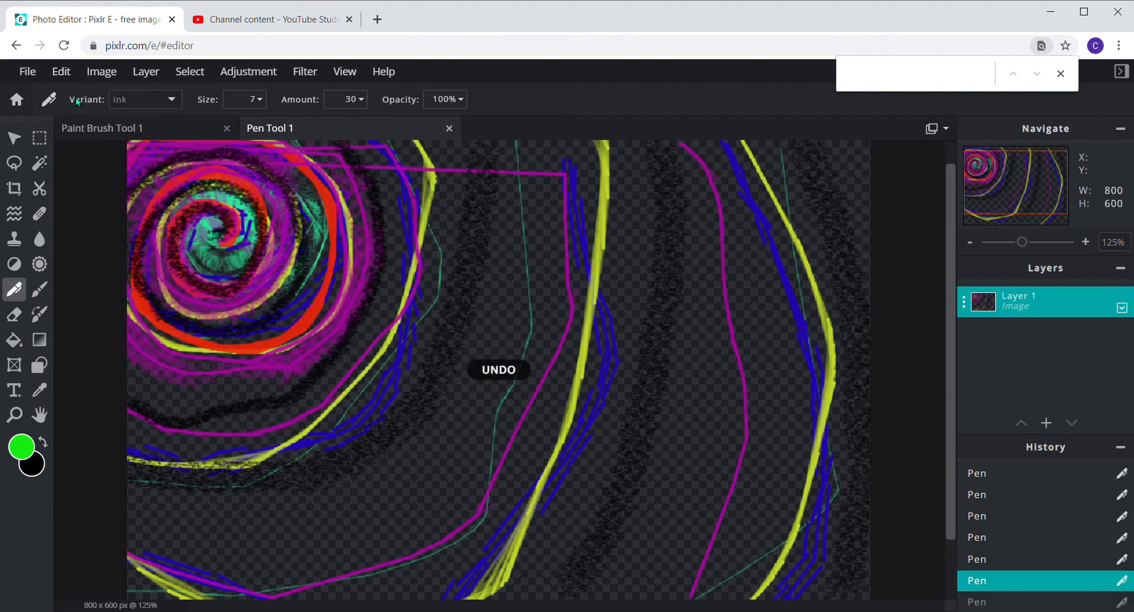
Step: Try a short, thick green angular stroke in the gap beyond the central spiral and undo it
mouse_move(496, 322)
mouse_down()
mouse_move(493, 296)
mouse_move(526, 284)
mouse_move(545, 288)
mouse_move(533, 320)
mouse_up()
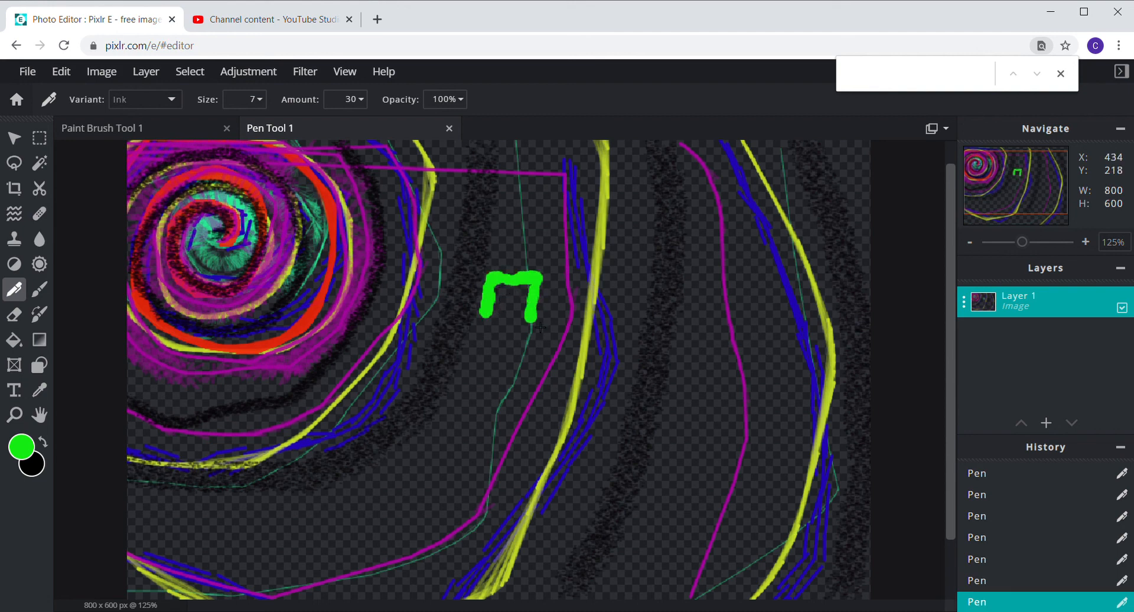
click(62, 72)
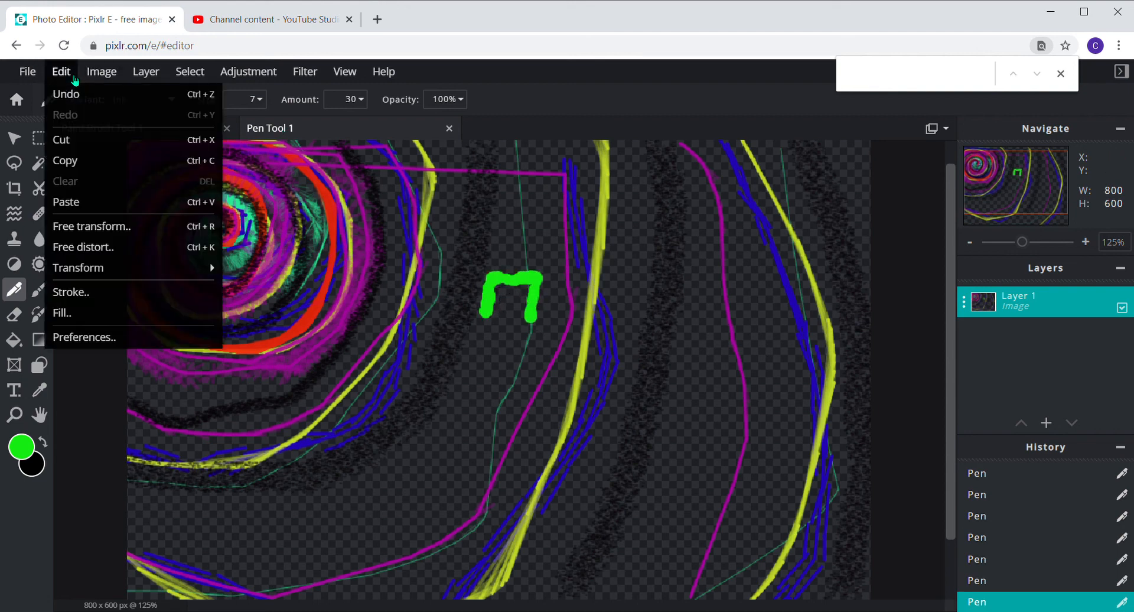
click(69, 92)
Step: Set the pen size to 1, try a thin green looping squiggle between the outer spiral lines and undo it
click(257, 103)
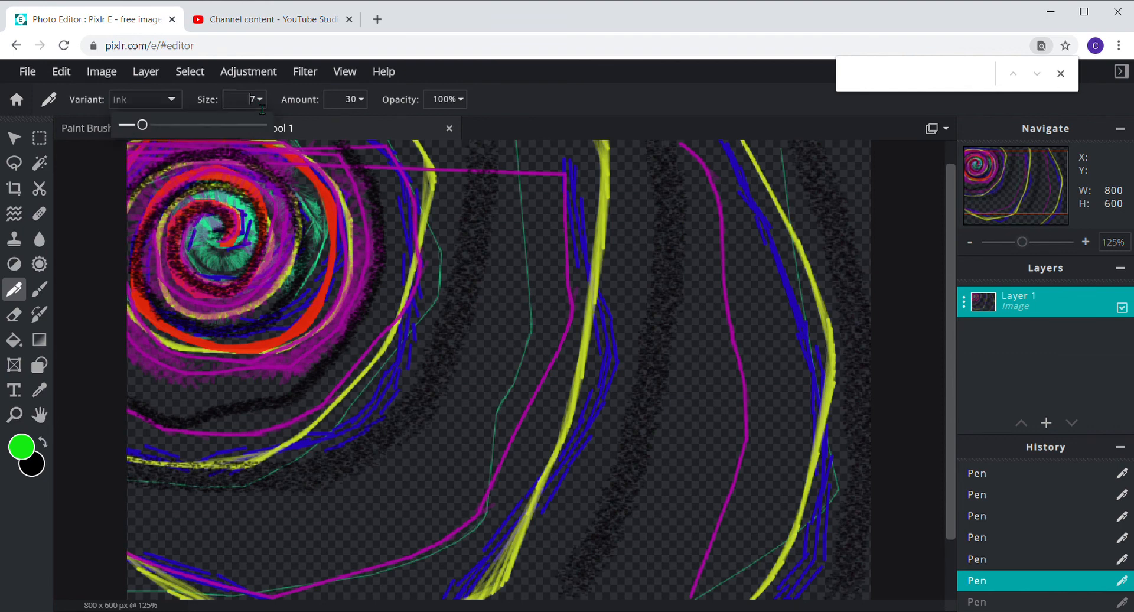
drag(150, 130, 116, 130)
mouse_move(470, 300)
mouse_down()
mouse_move(460, 349)
mouse_move(456, 312)
mouse_move(484, 290)
mouse_move(490, 324)
mouse_move(527, 307)
mouse_up()
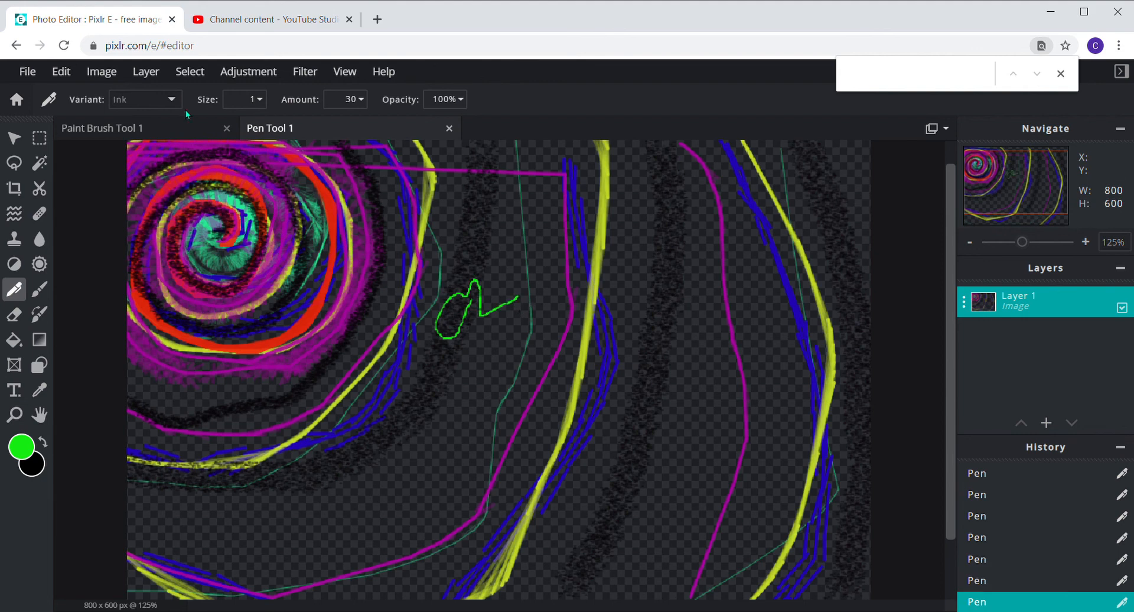
click(75, 72)
click(67, 95)
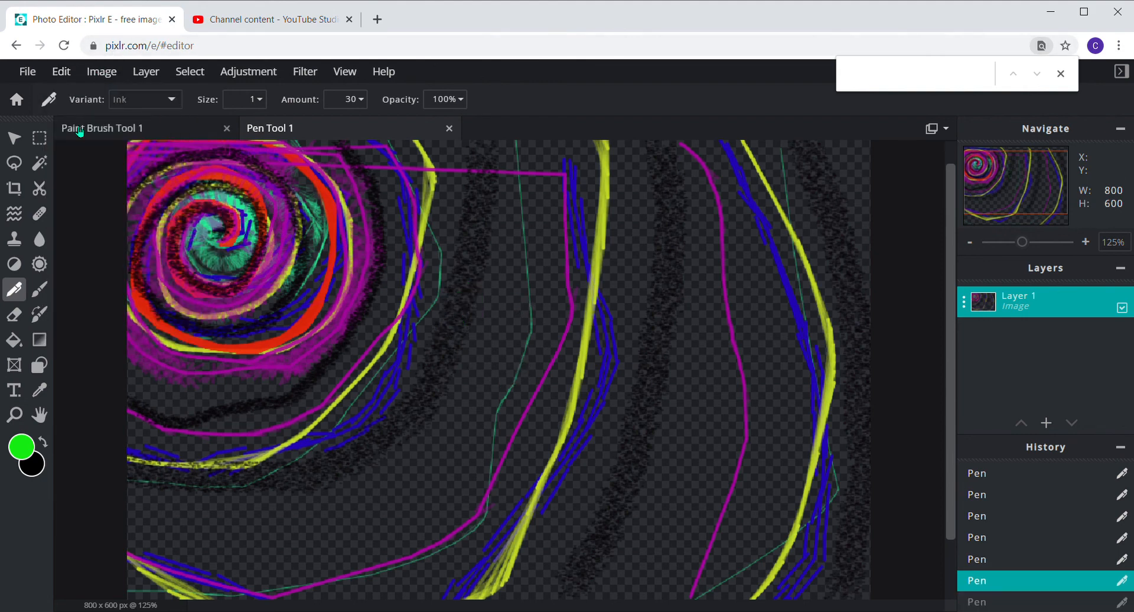
Step: Save the image as an 800 x 600 PNG named Pen Tool 1, previewing the JPG format first, and close the save dialog
click(27, 72)
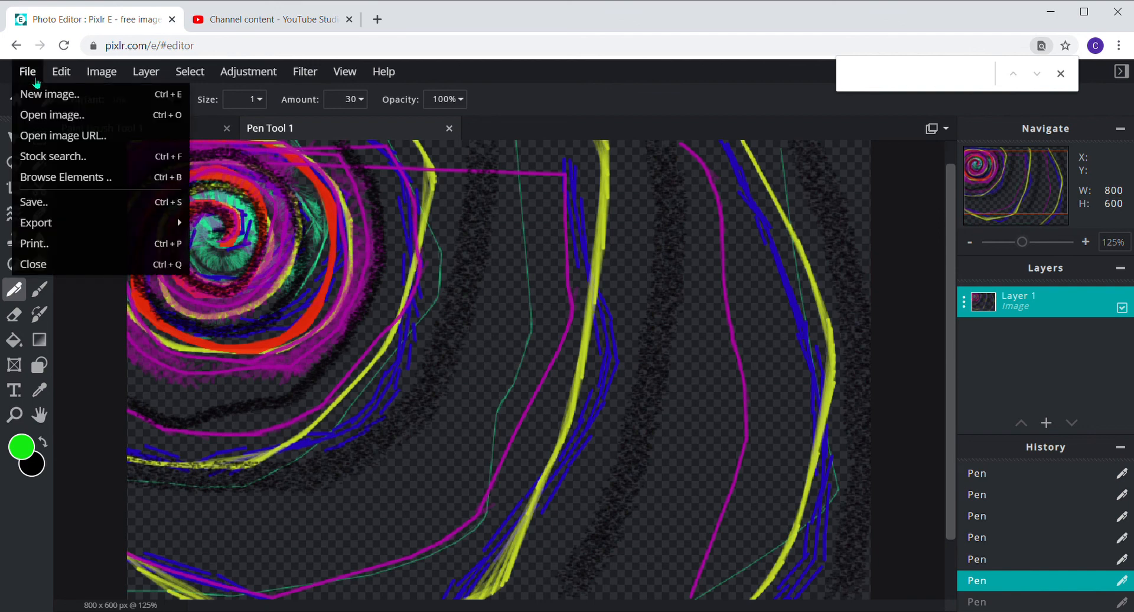
click(49, 206)
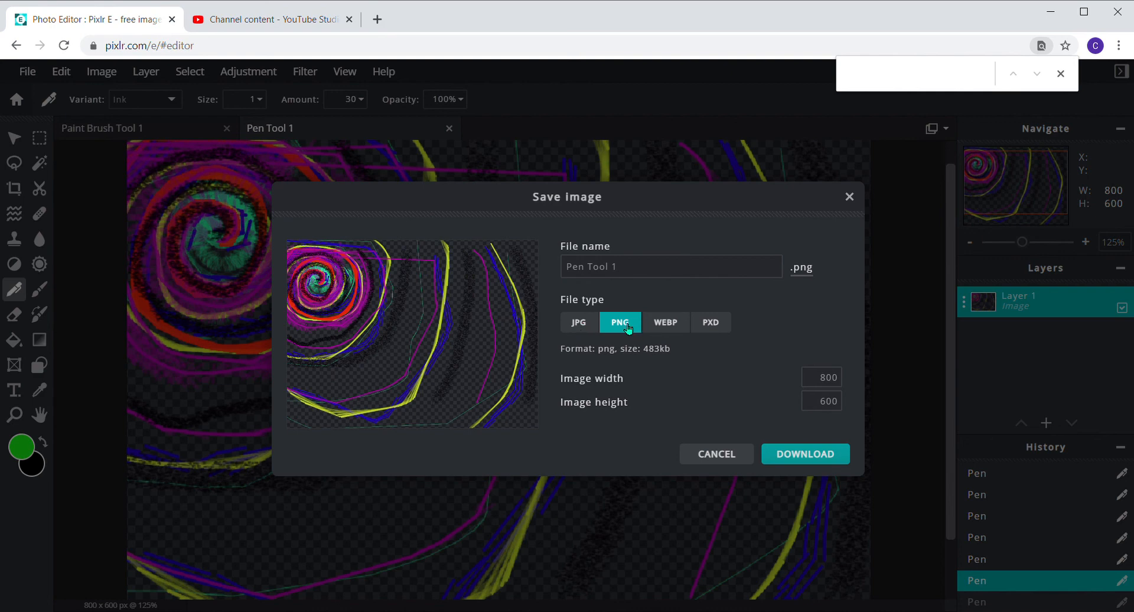
click(592, 328)
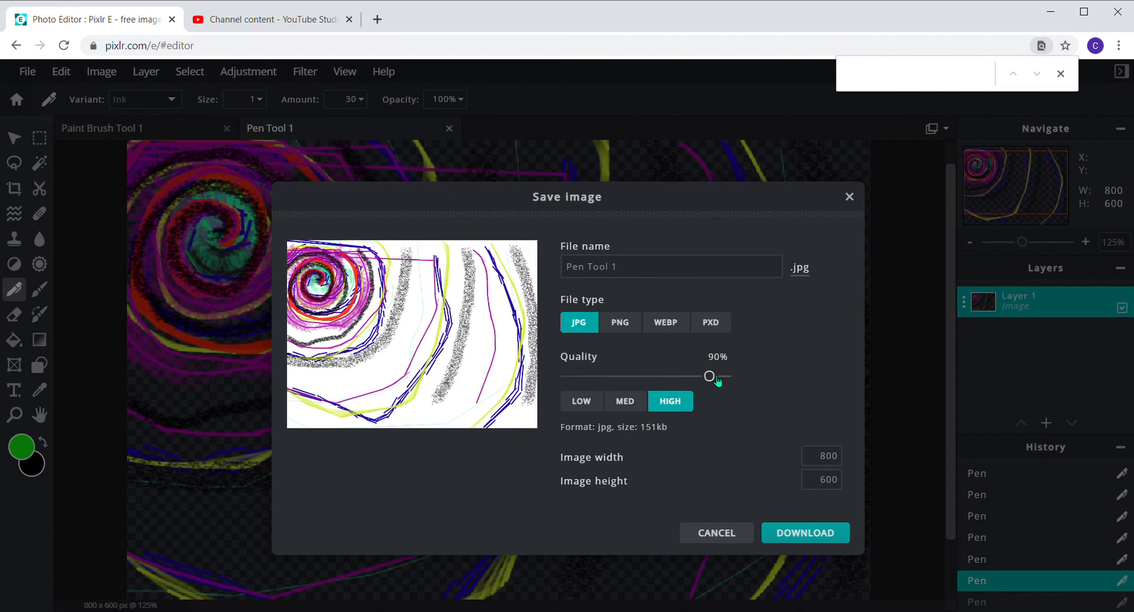
click(631, 330)
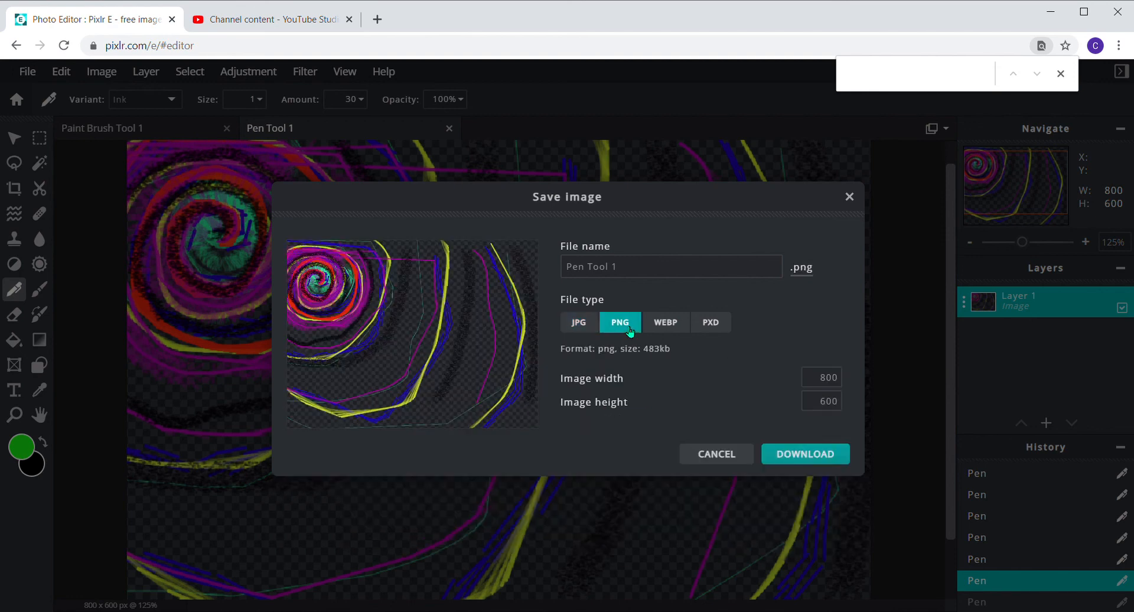
click(797, 453)
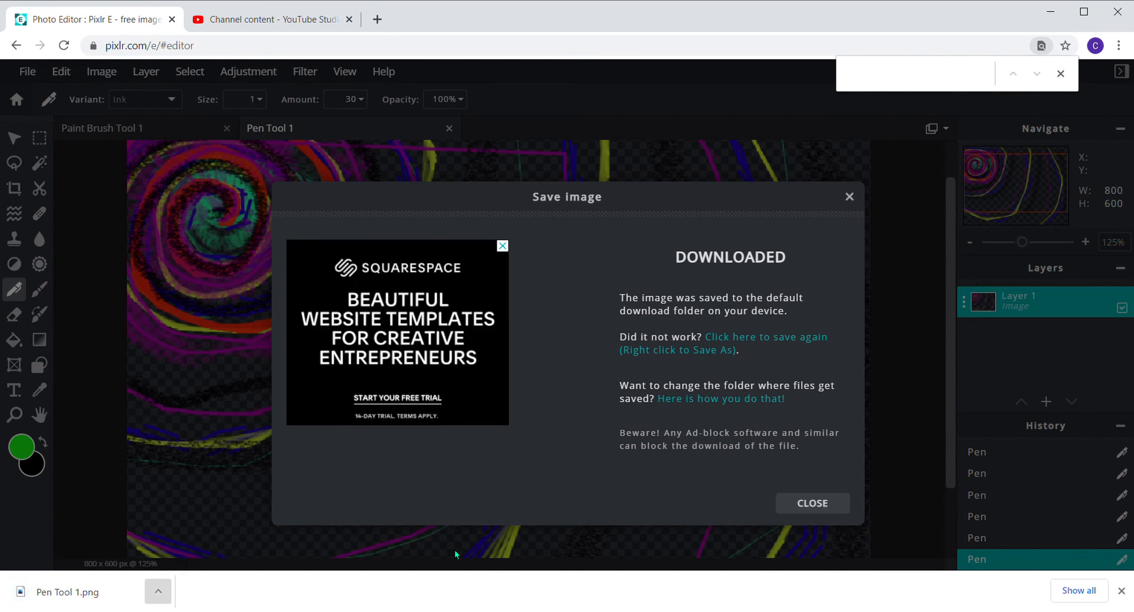
click(799, 504)
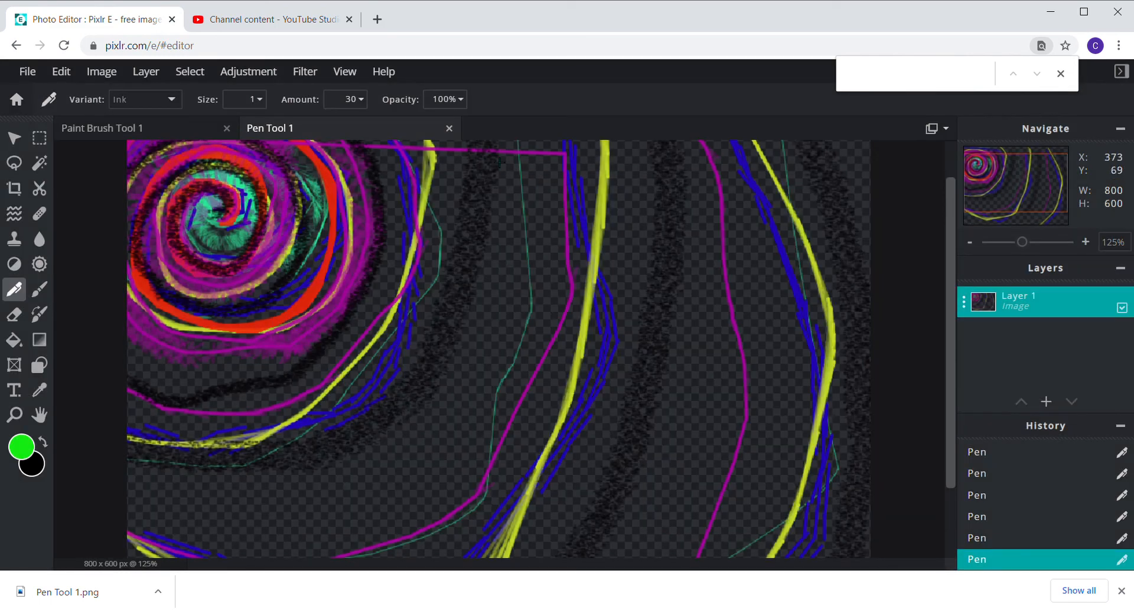